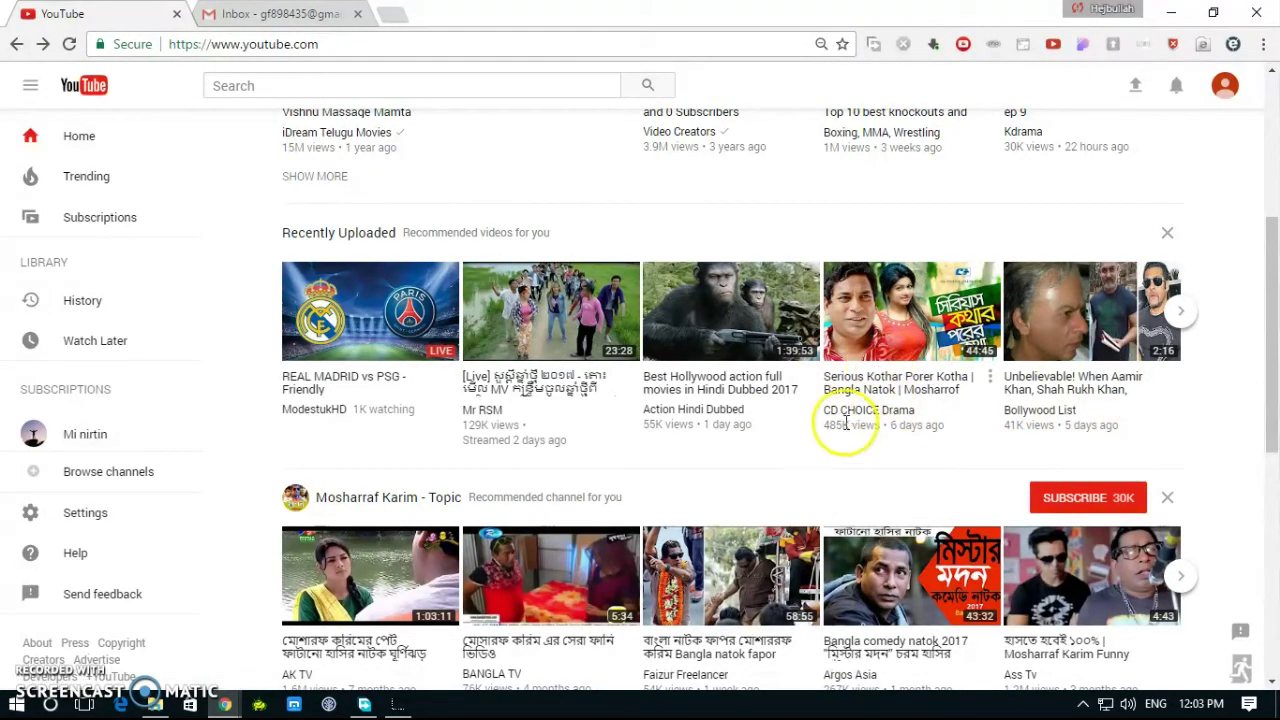
Step: Go to Creator Studio through the account avatar menu
click(1231, 98)
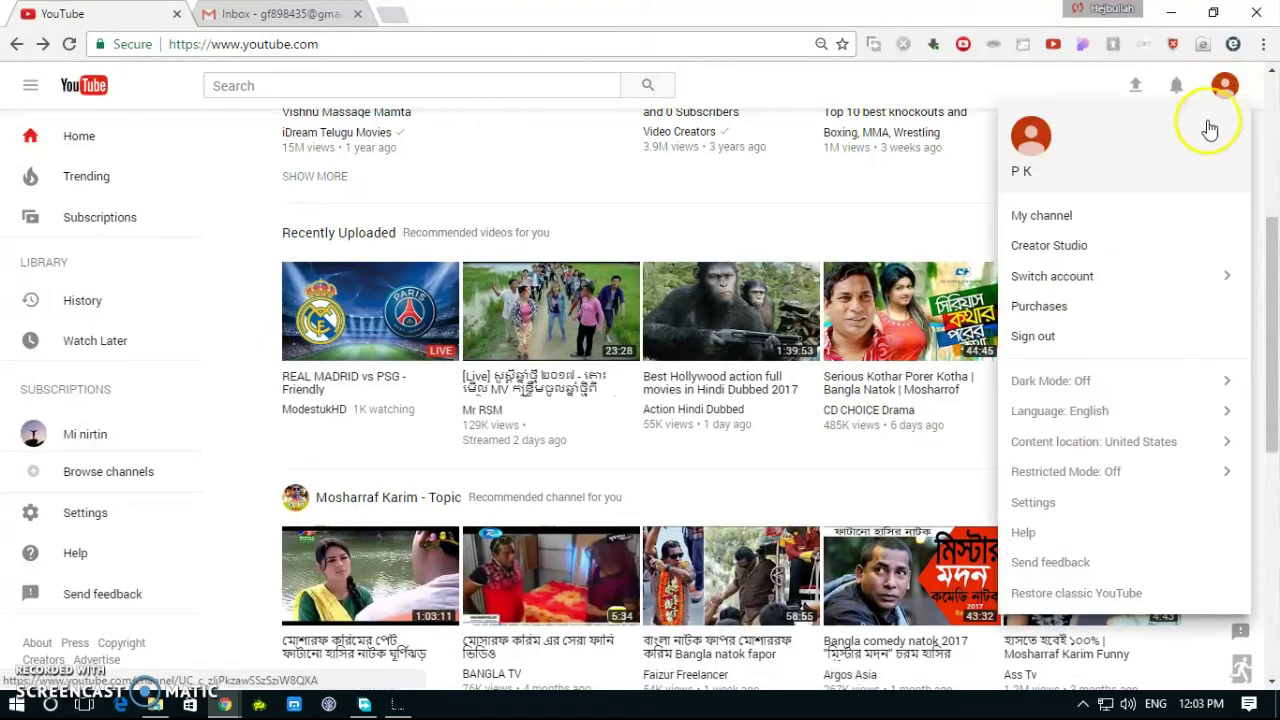
click(1072, 256)
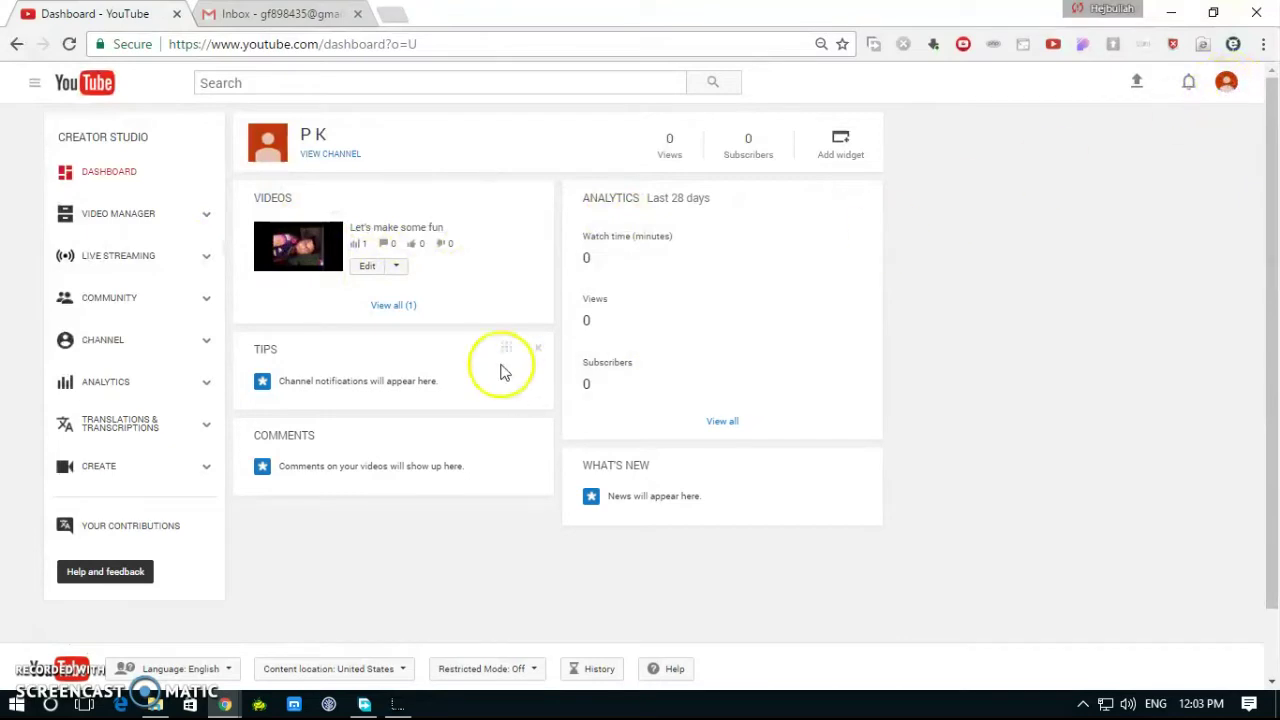
Step: Open Status and features under Channel and read why Monetization is Ineligible in this country
click(146, 234)
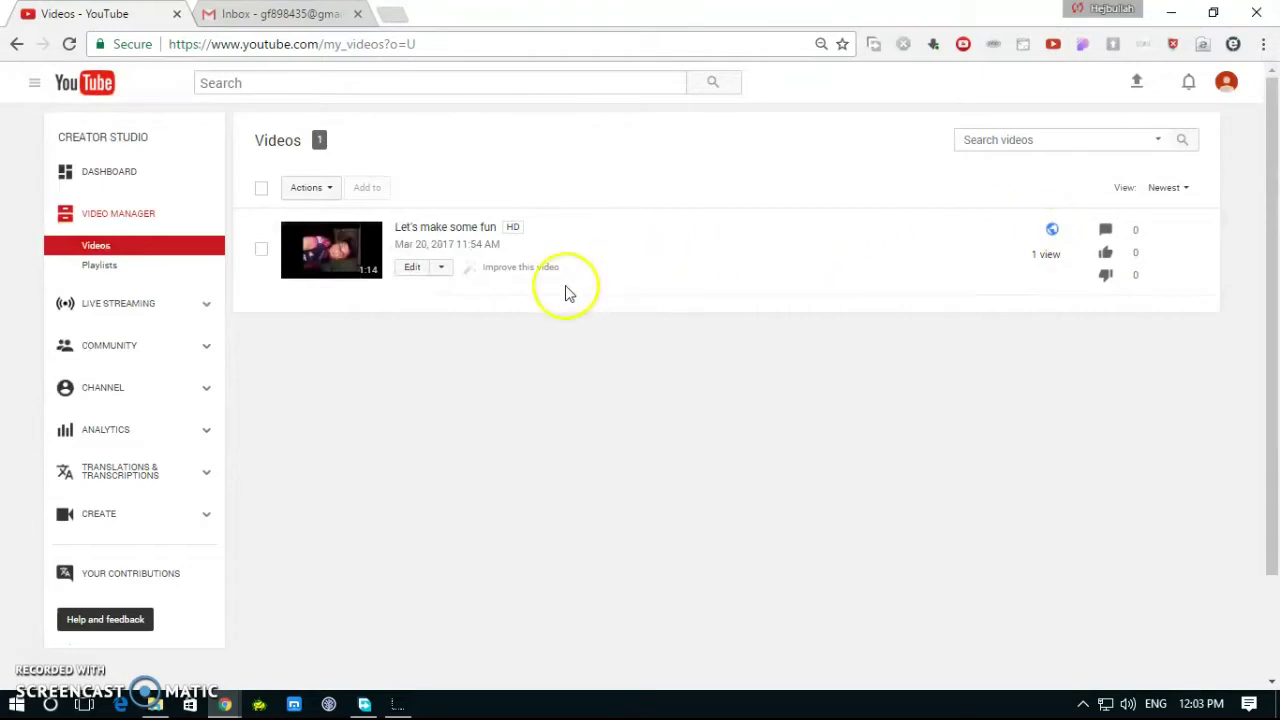
click(141, 396)
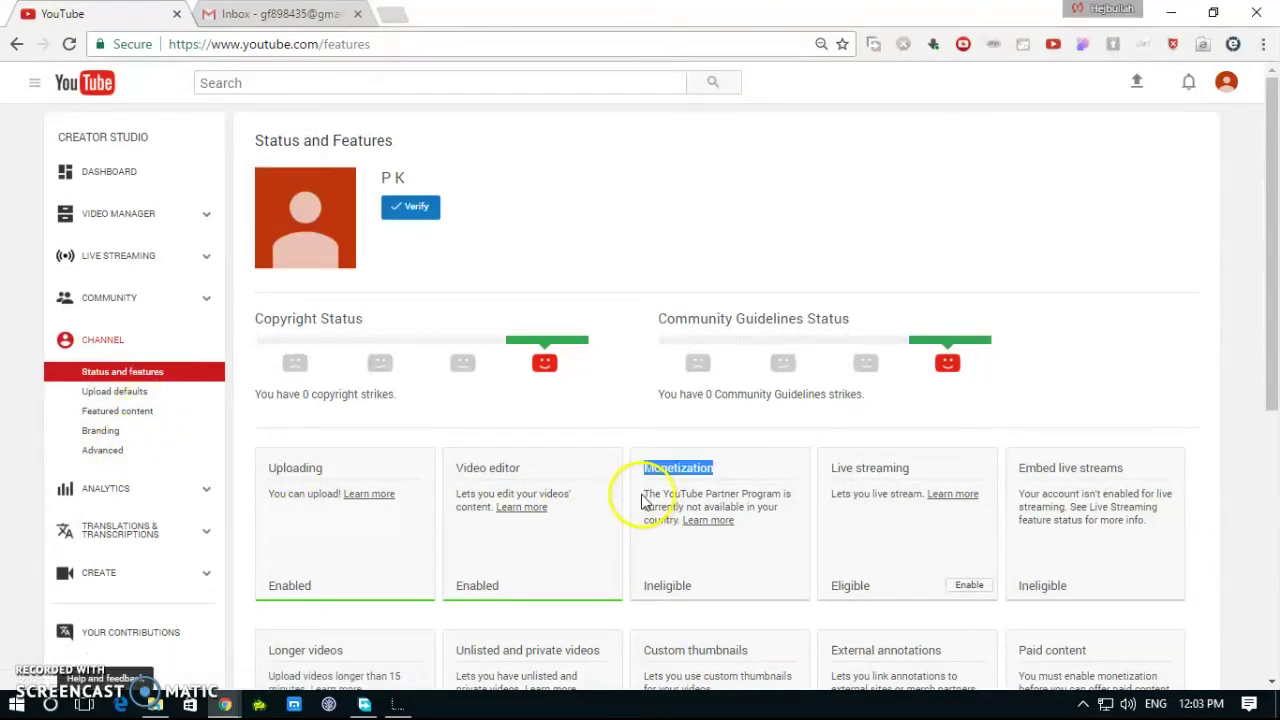
drag(645, 500, 663, 491)
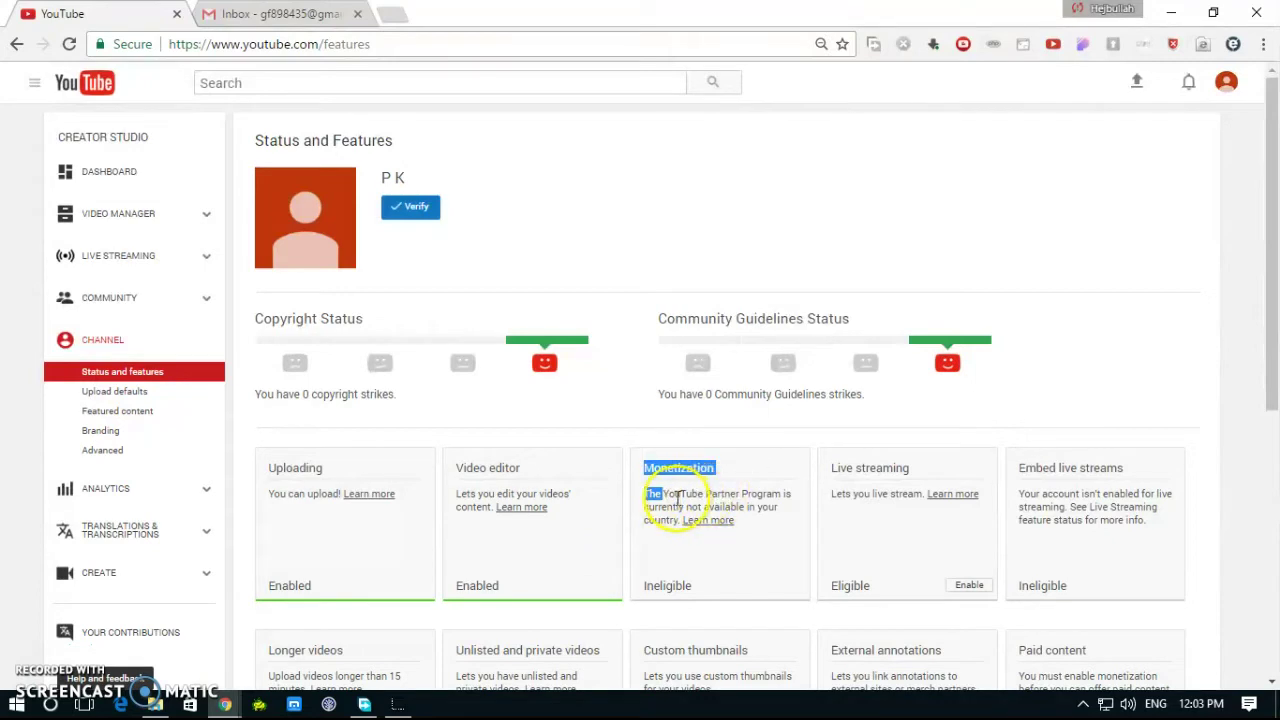
click(640, 500)
drag(640, 500, 783, 527)
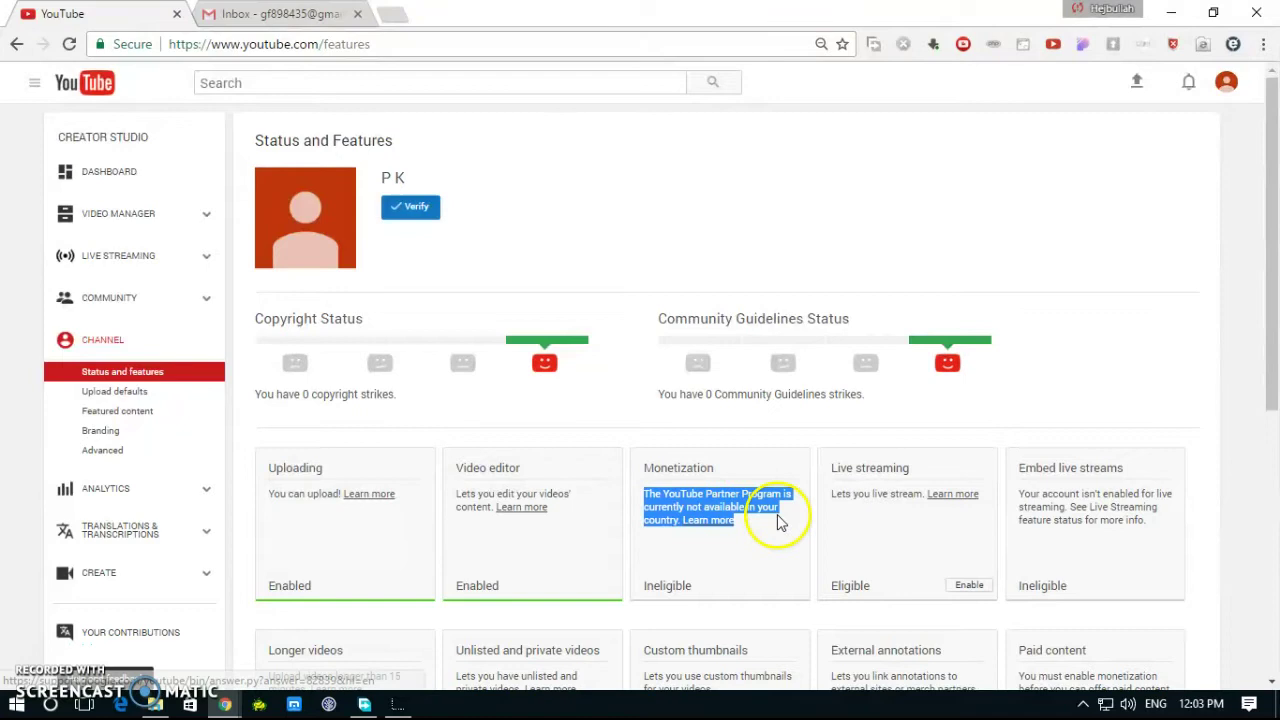
Step: In Channel Advanced settings, change the country from Bangladesh to United States and save
click(120, 451)
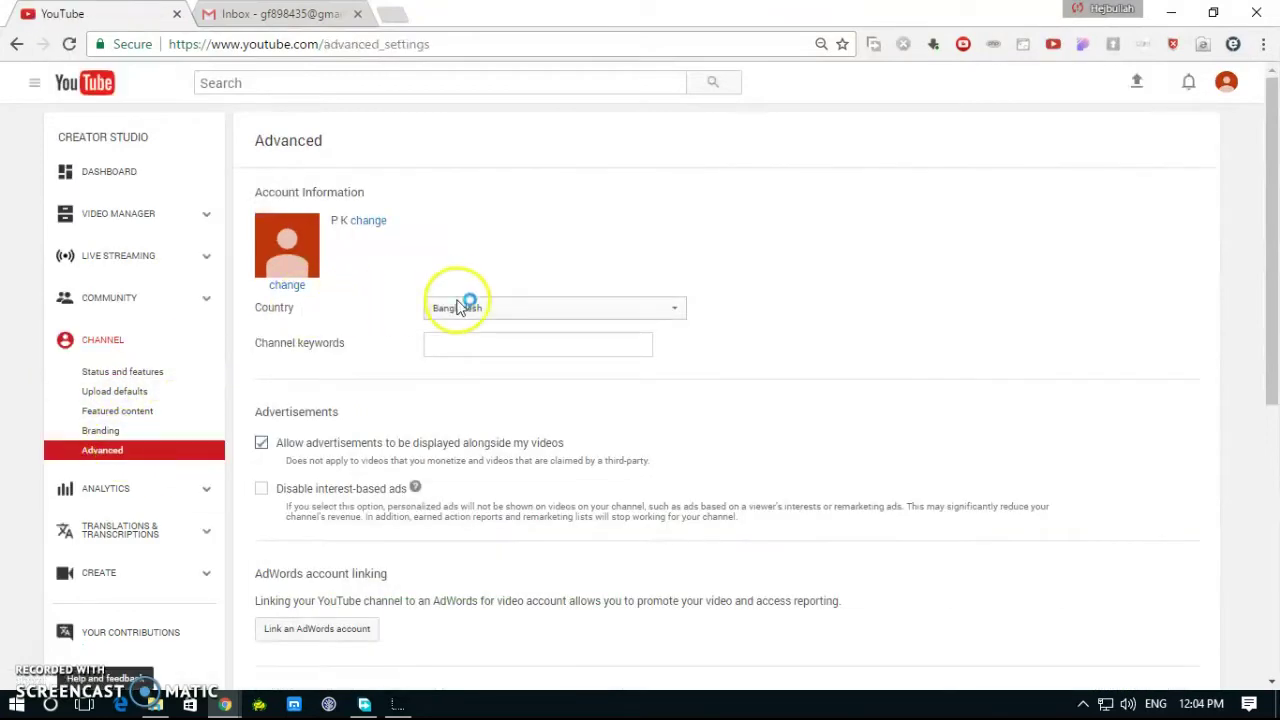
click(679, 311)
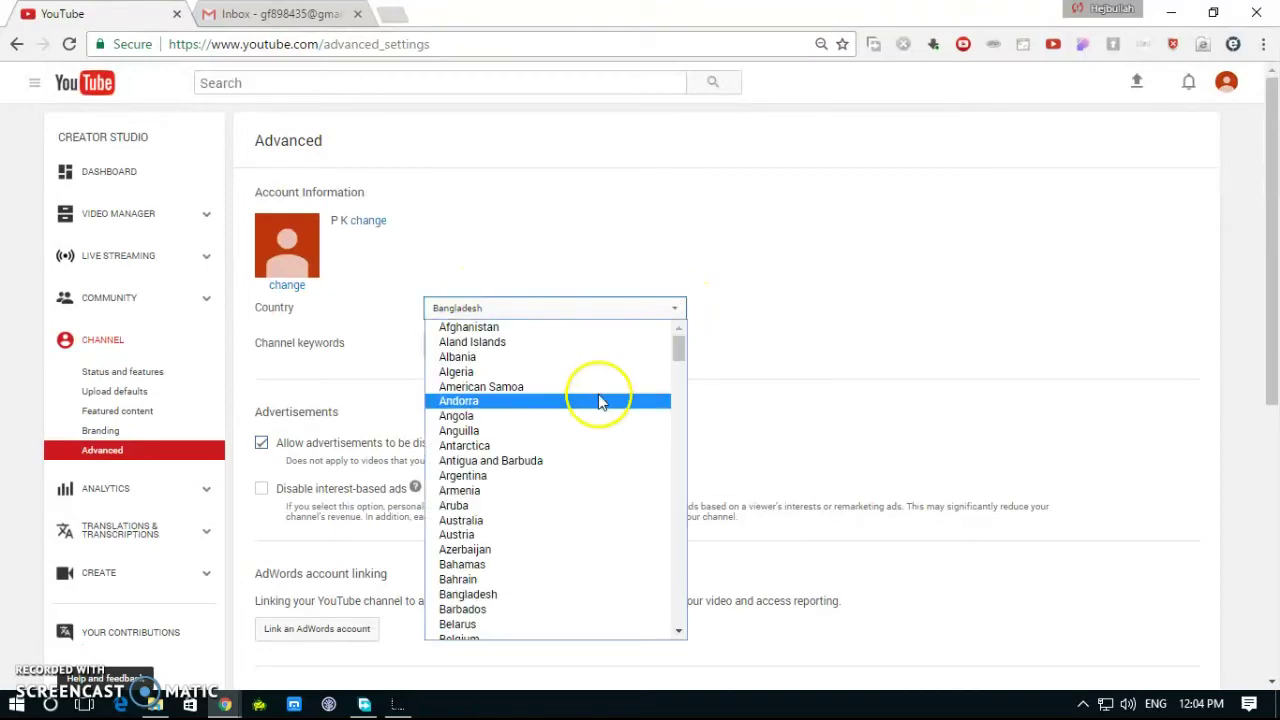
scroll(600, 400, down, 20)
scroll(572, 456, down, 8)
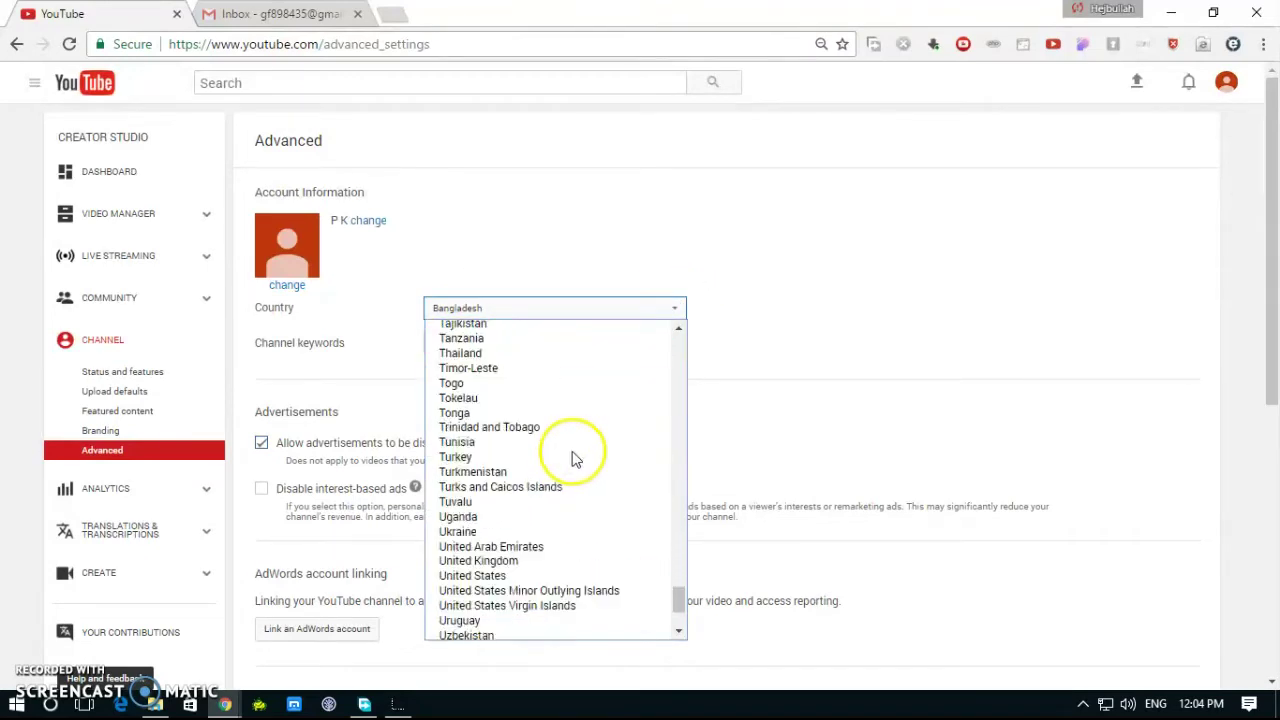
click(530, 444)
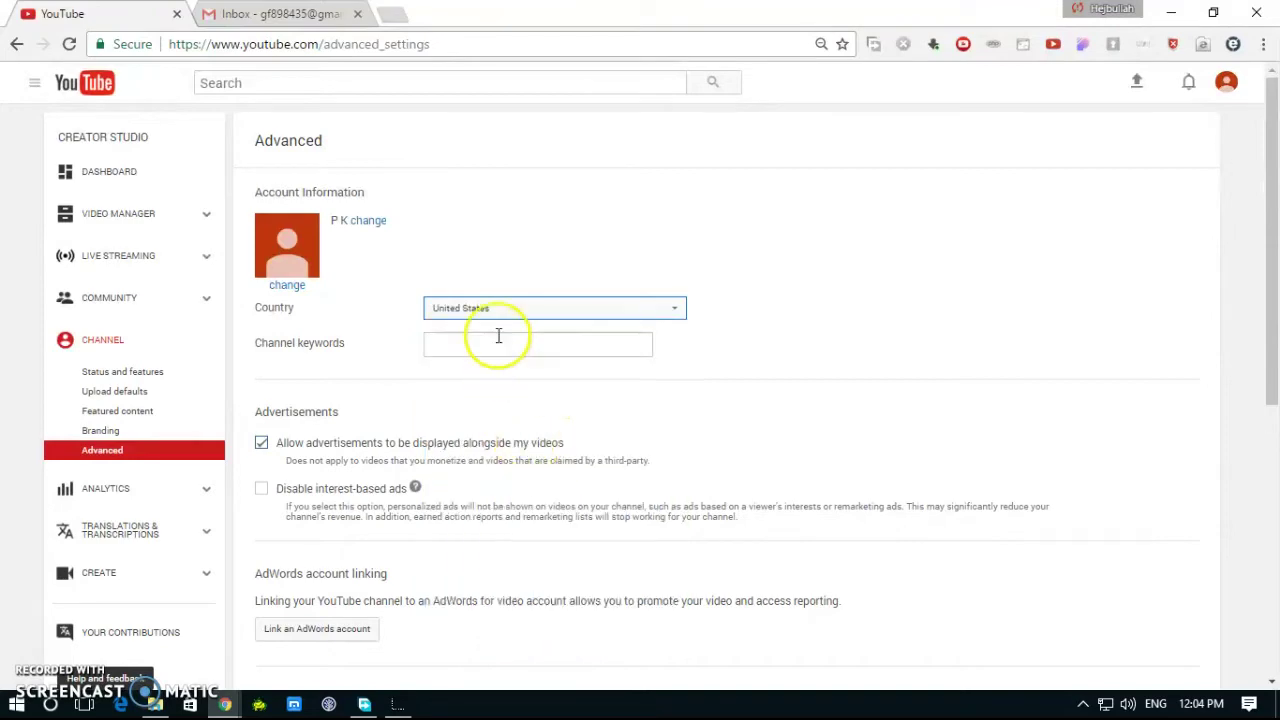
scroll(537, 640, down, 5)
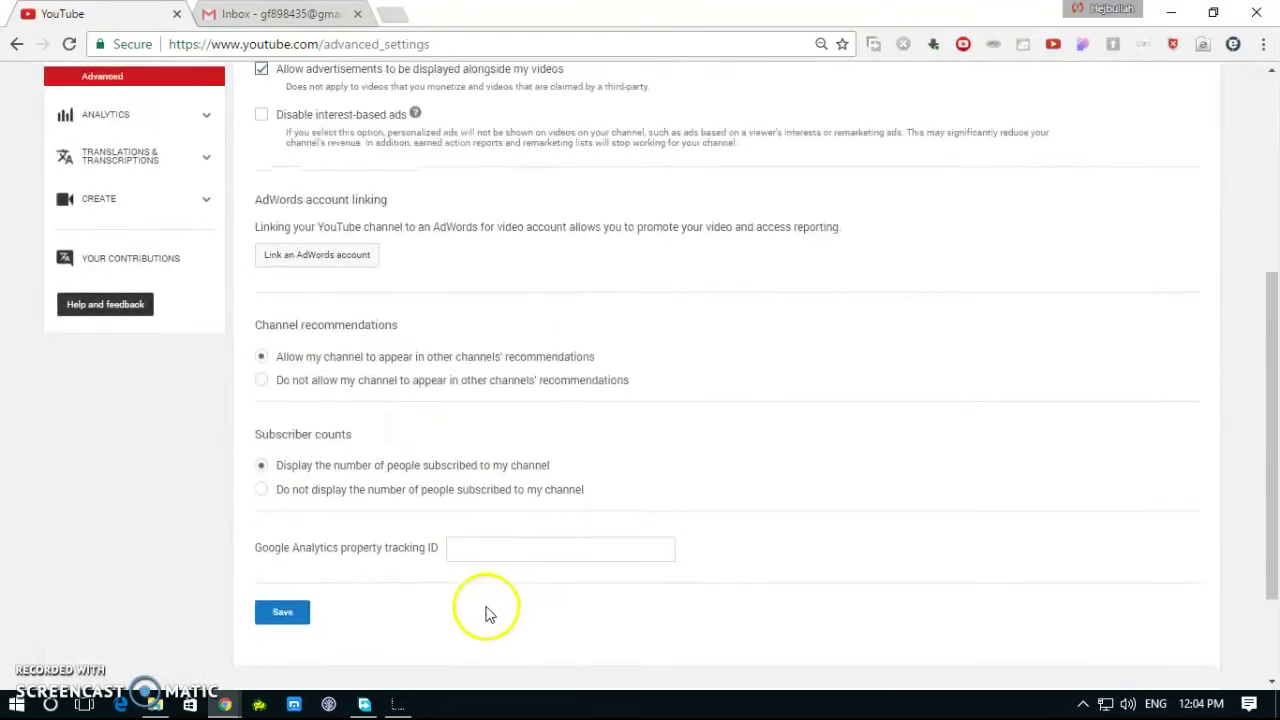
click(285, 468)
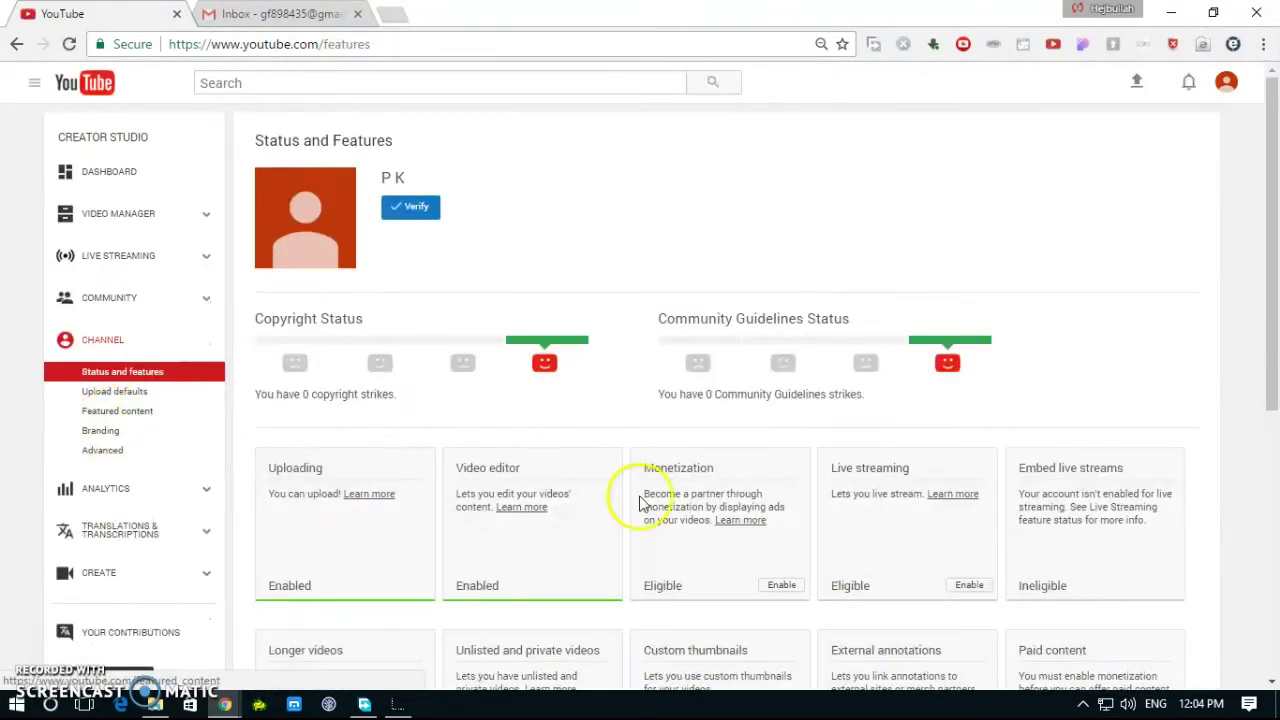
Step: Enable monetization from the now Eligible Monetization card
drag(640, 494, 794, 520)
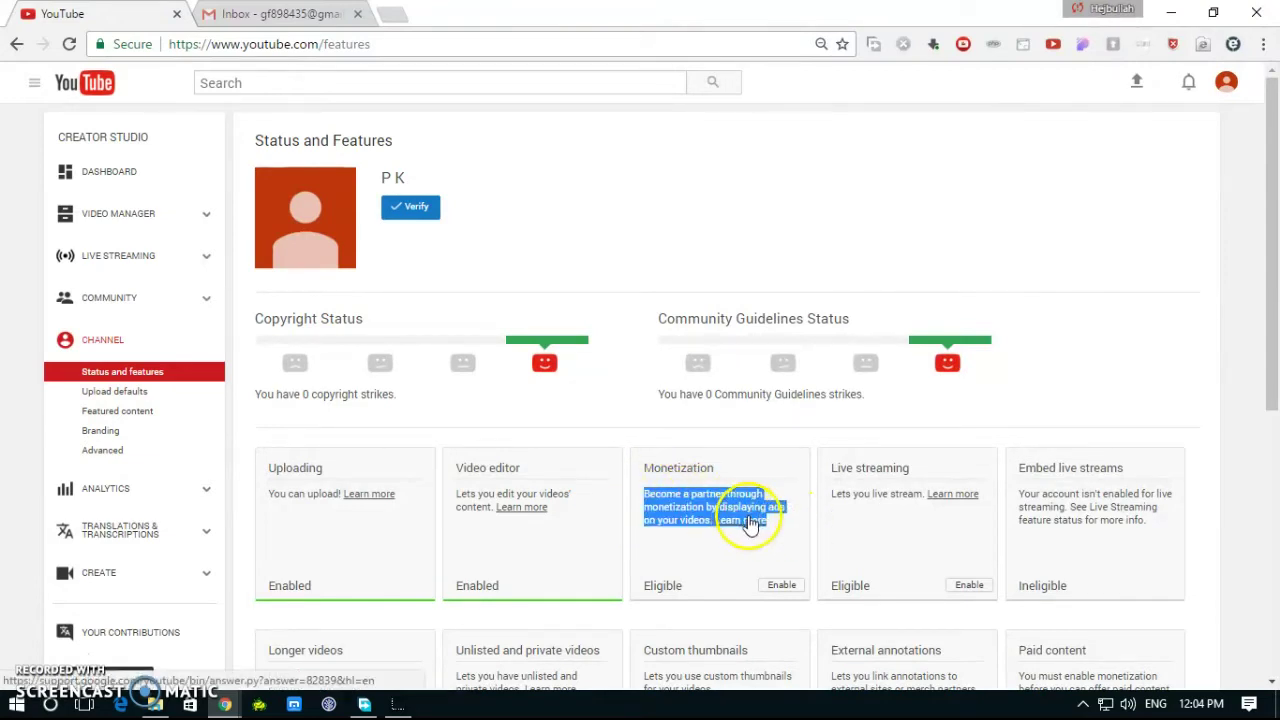
click(745, 583)
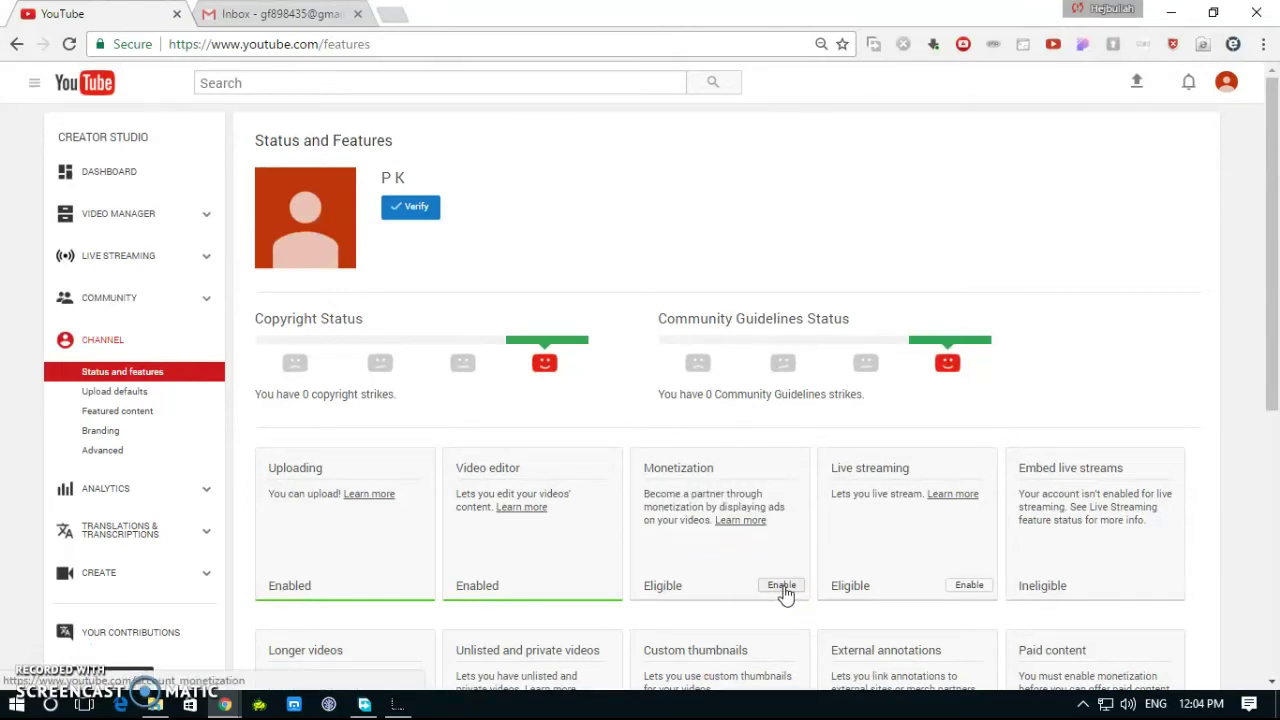
click(783, 586)
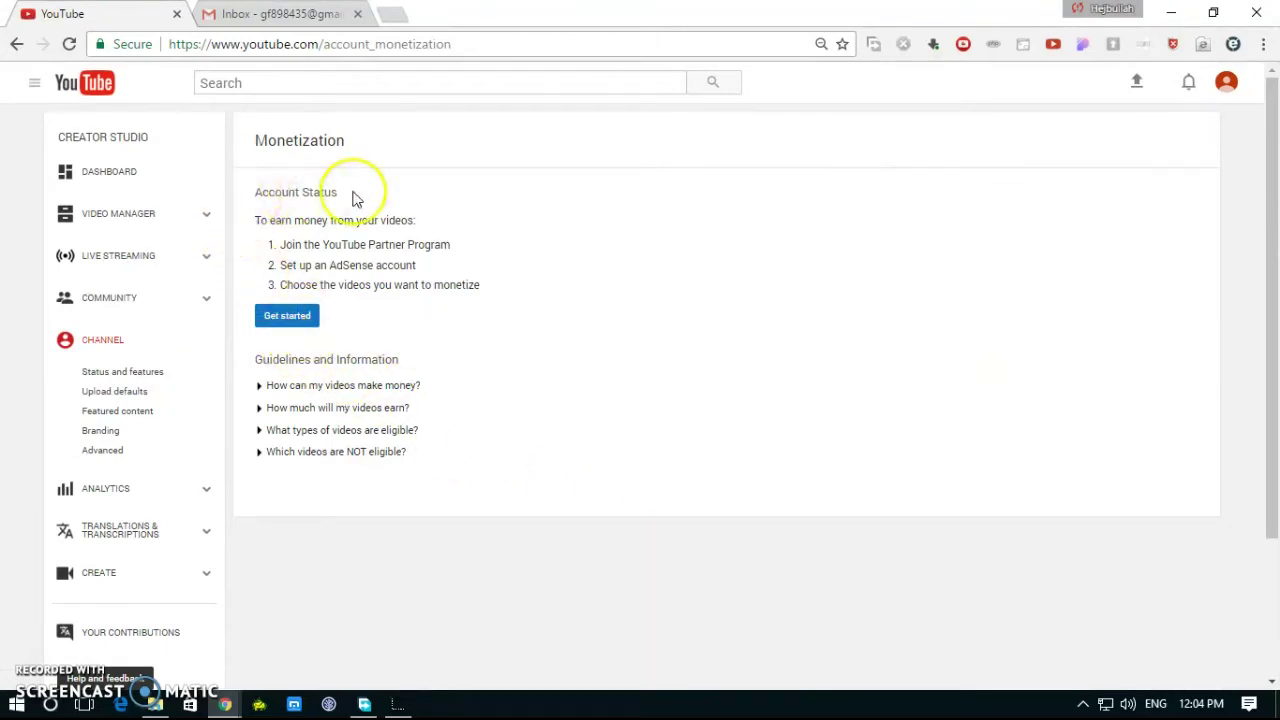
Step: Review the three steps: join the Partner Program, set up AdSense, choose videos
drag(245, 220, 431, 220)
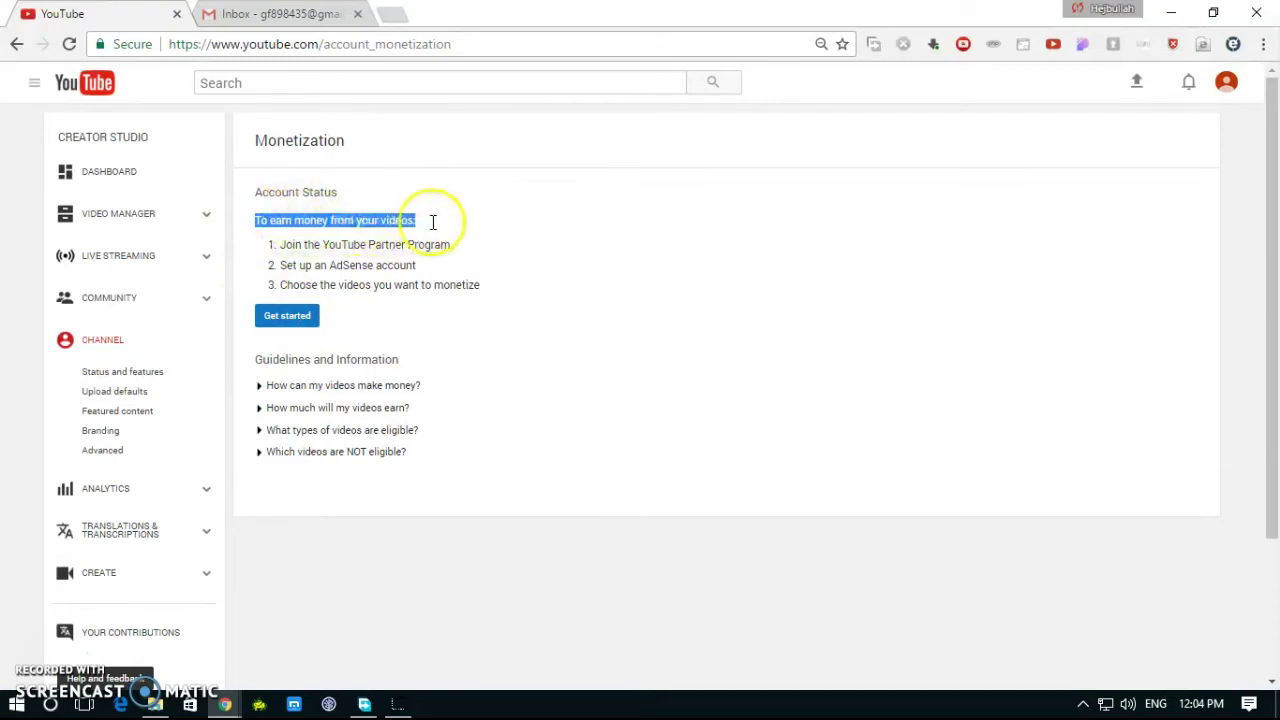
drag(270, 244, 469, 243)
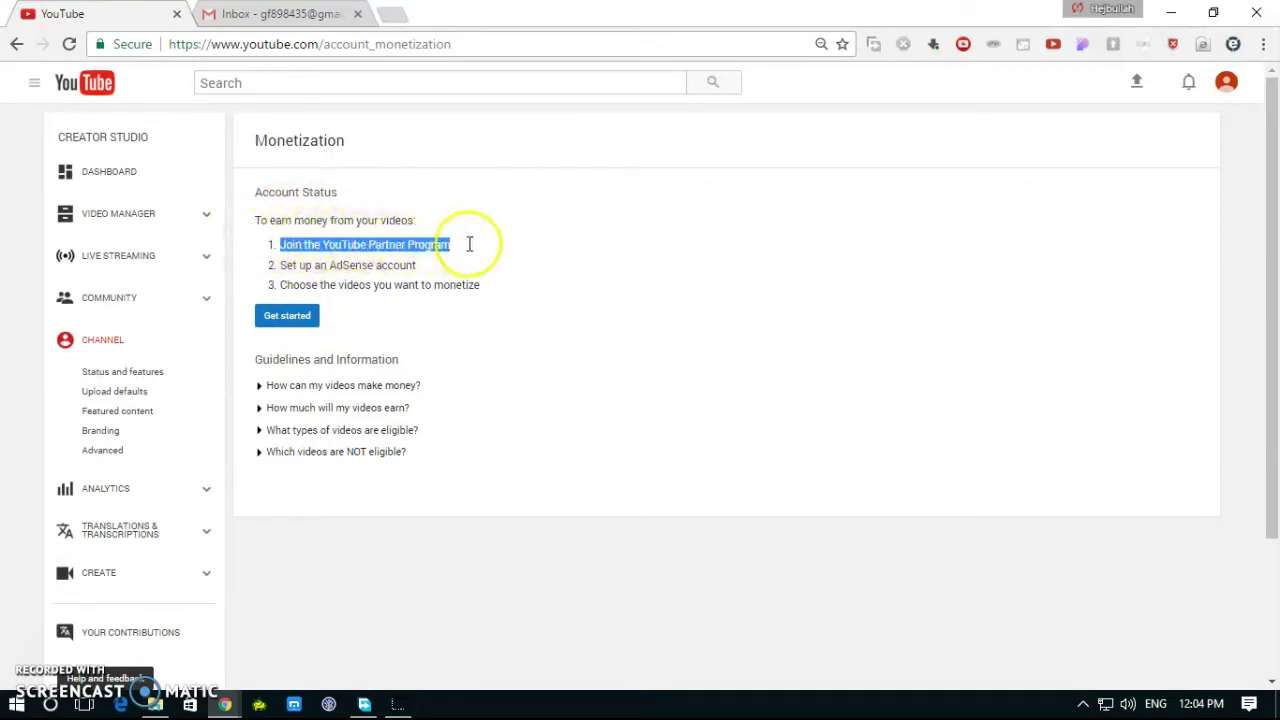
click(250, 268)
drag(250, 268, 470, 266)
drag(258, 285, 489, 284)
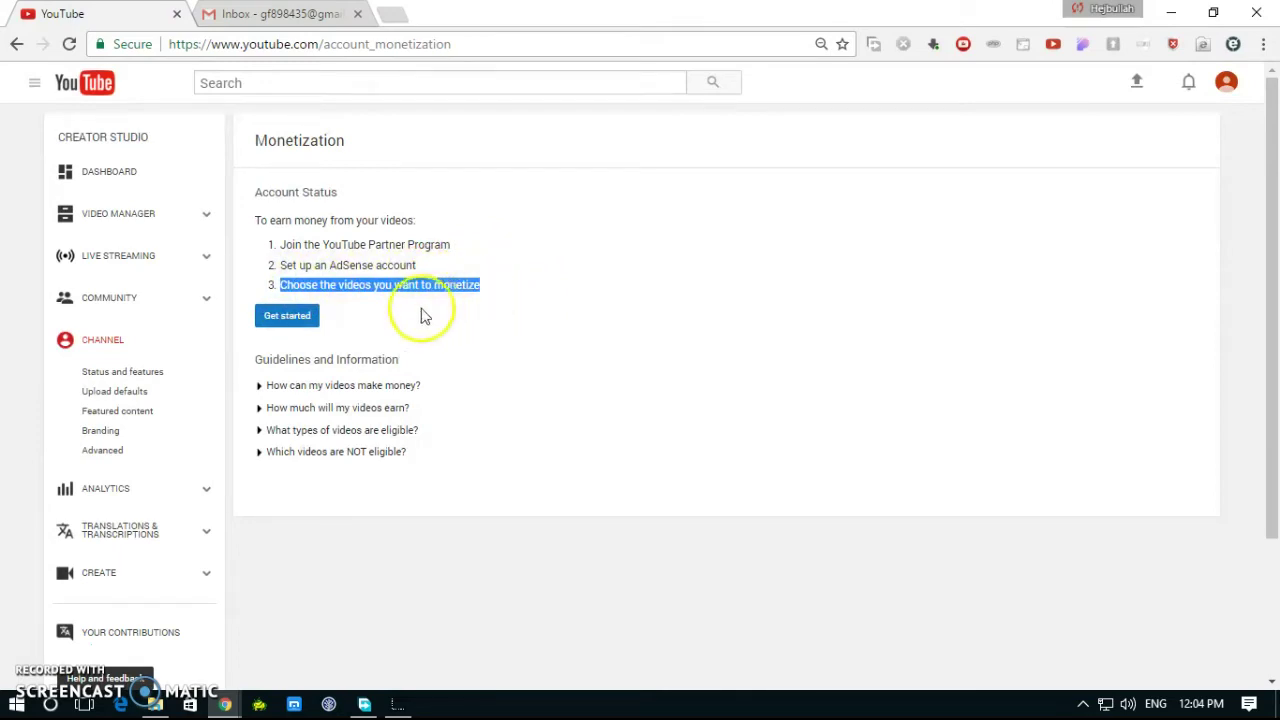
Step: Tick all three Partner Program agreement checkboxes and accept the terms
click(283, 318)
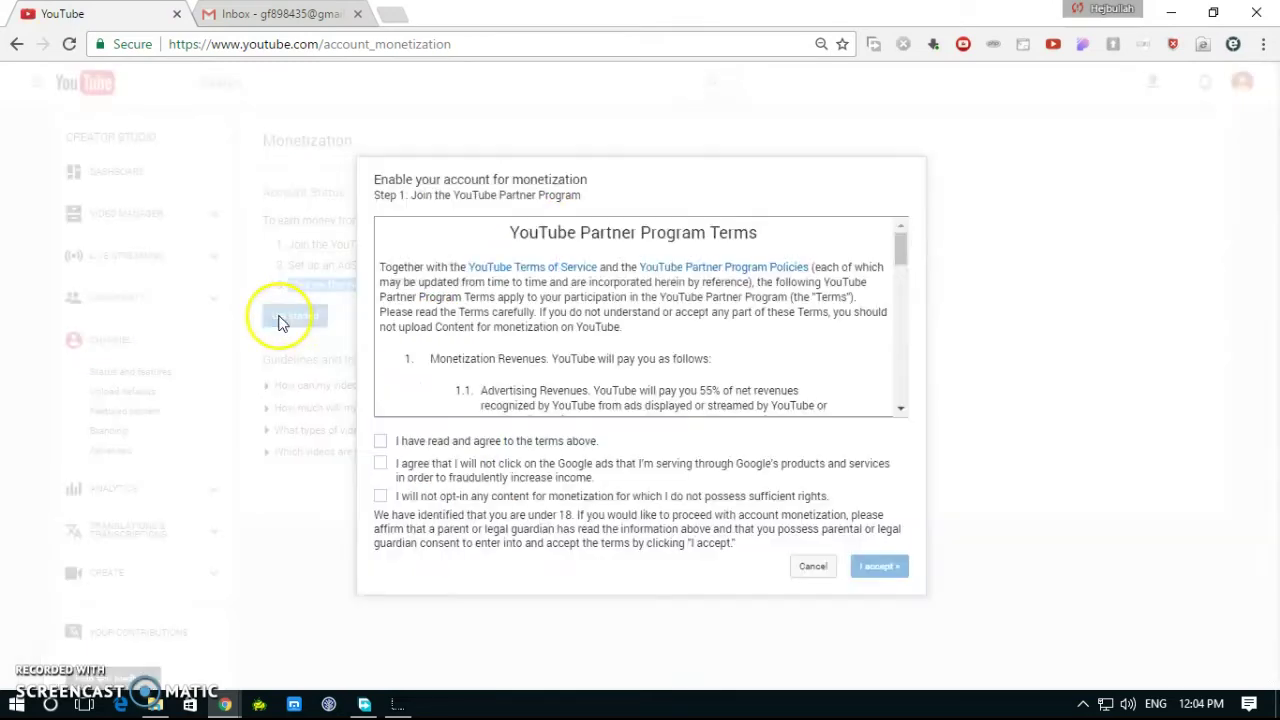
click(380, 441)
click(380, 463)
click(381, 497)
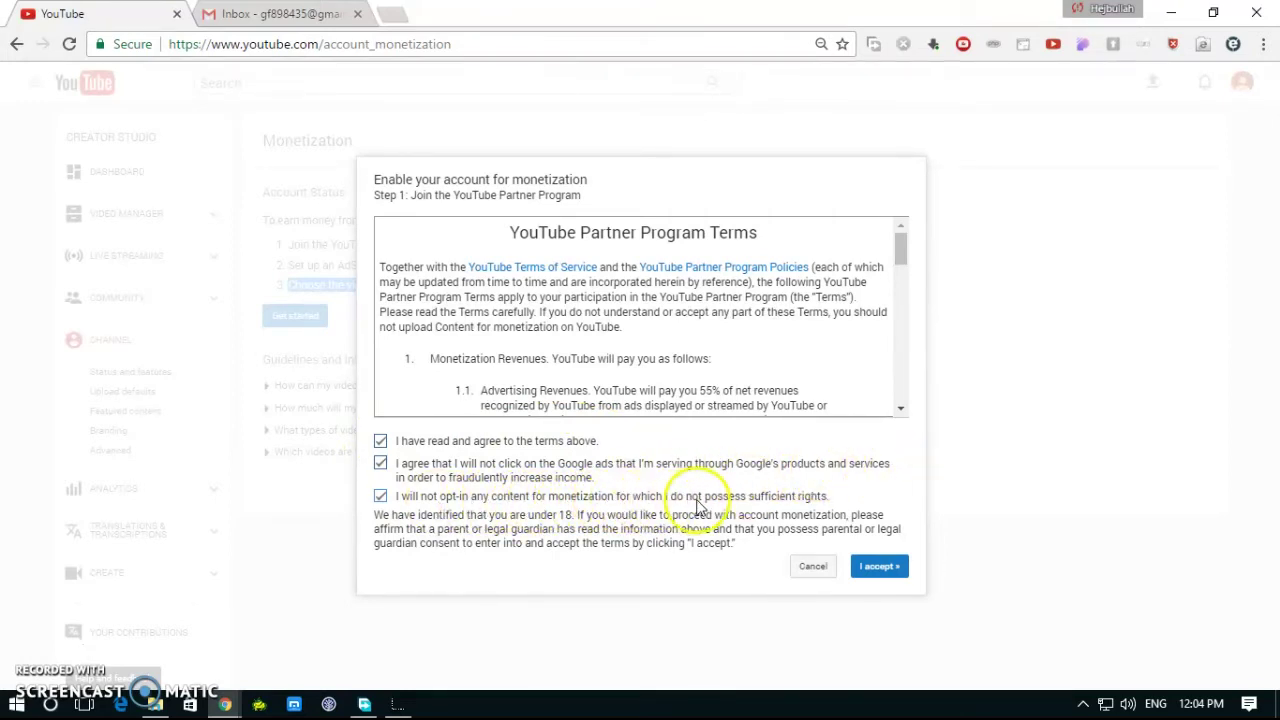
click(868, 562)
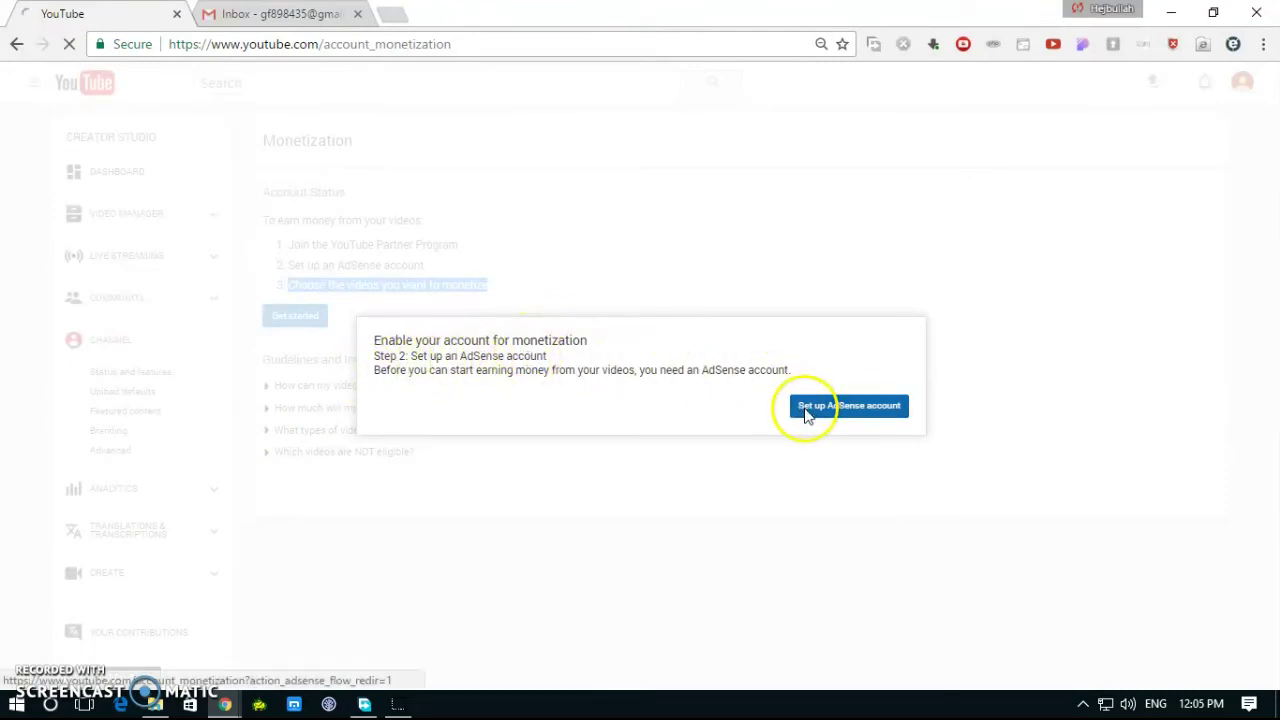
Step: Sign in to AdSense with the existing Google account and confirm the channel website in English
click(808, 414)
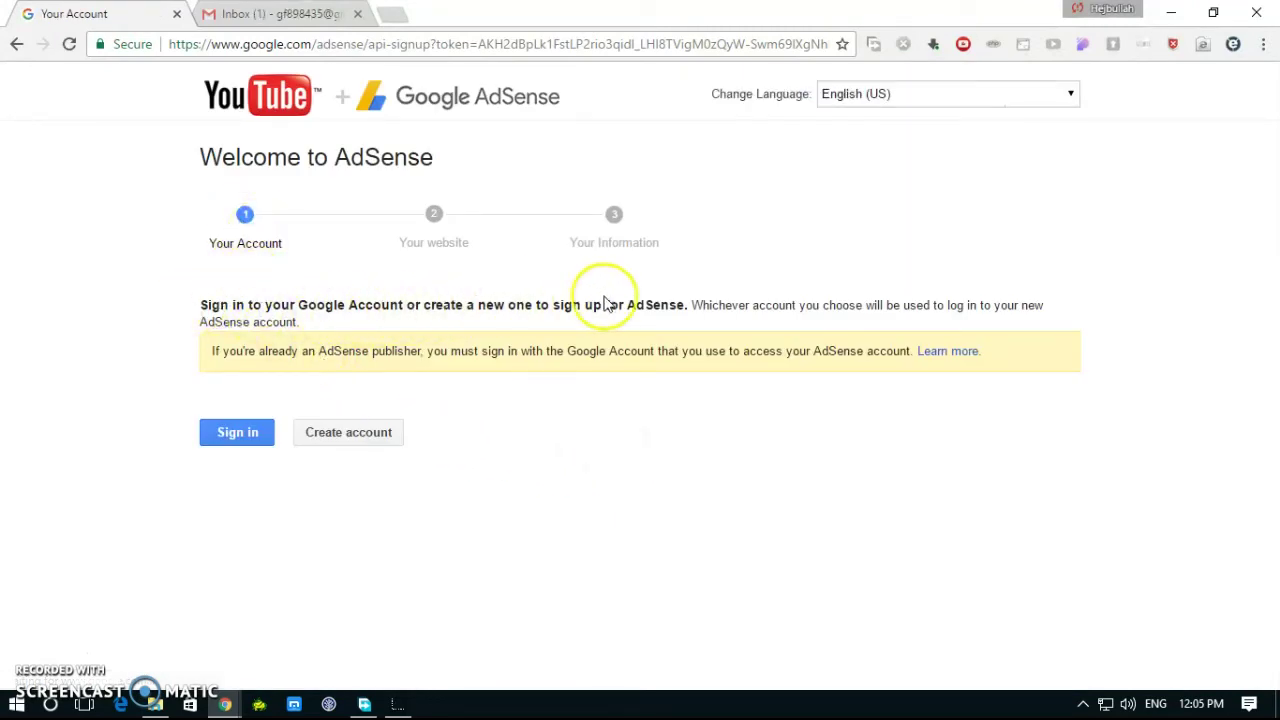
click(230, 435)
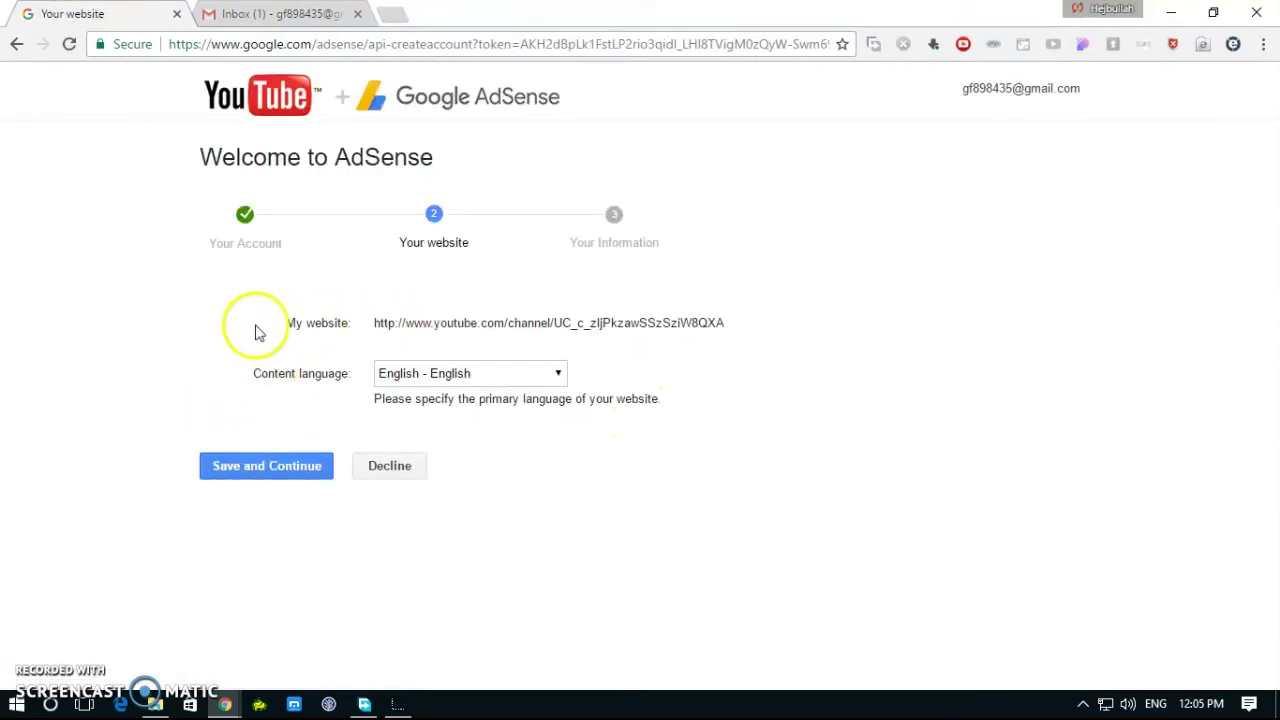
drag(254, 331, 740, 311)
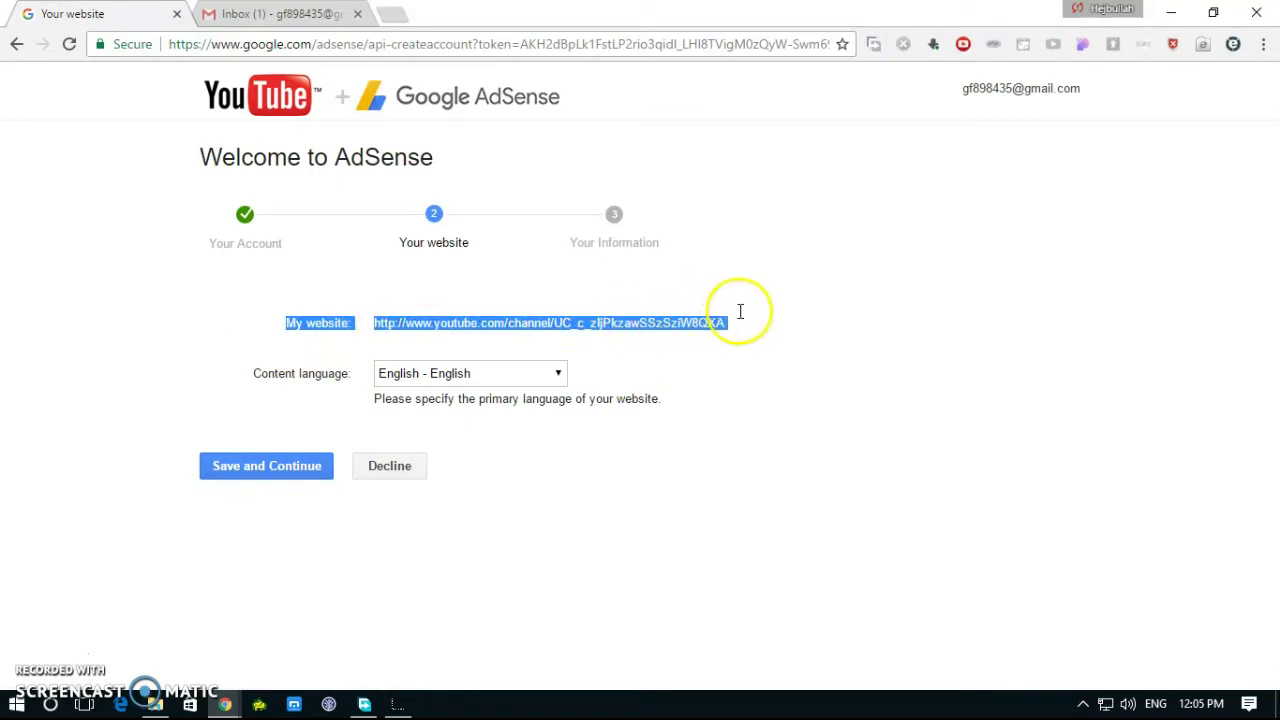
click(267, 470)
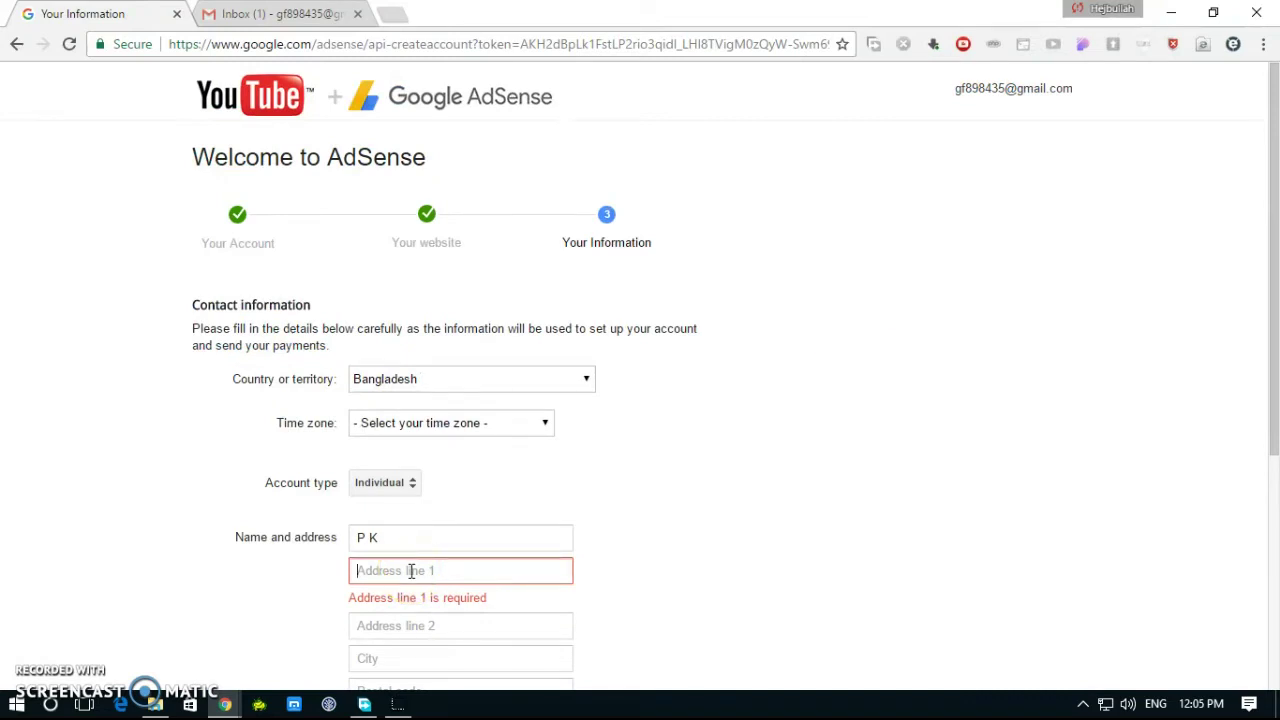
Step: Fill in the street address from the saved suggestion and check the phone and e-mail fields
click(411, 571)
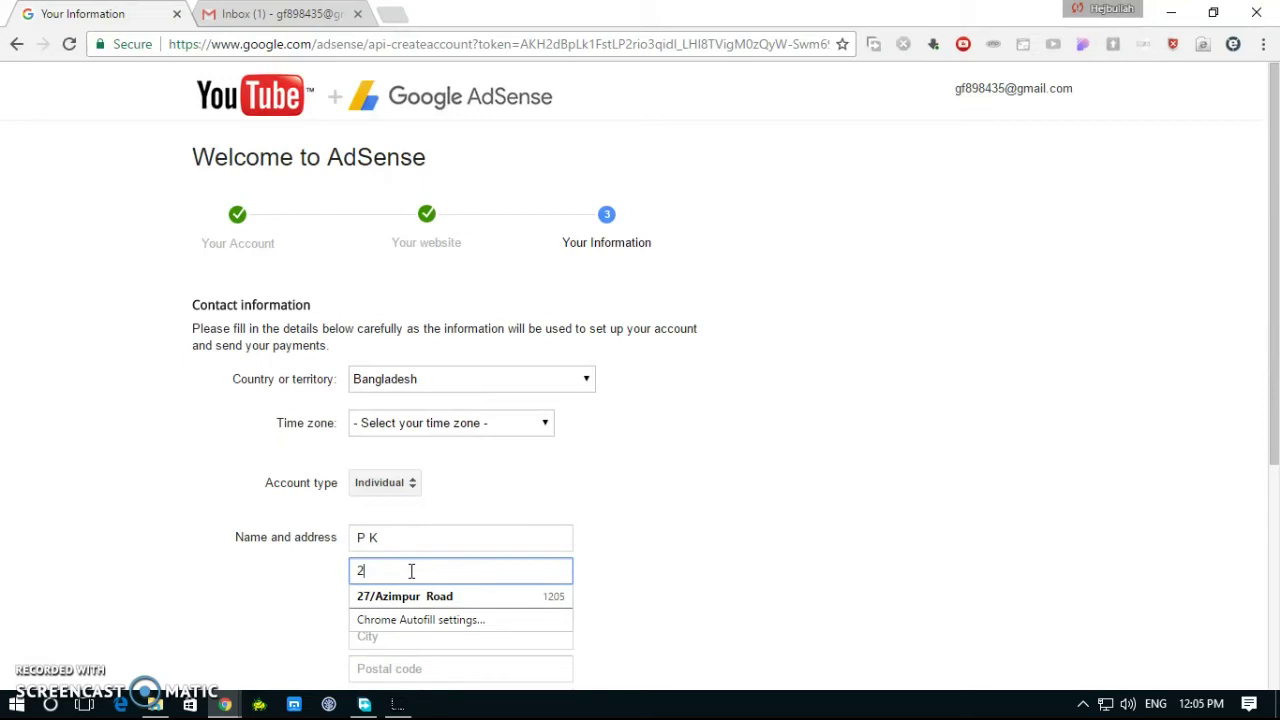
click(470, 600)
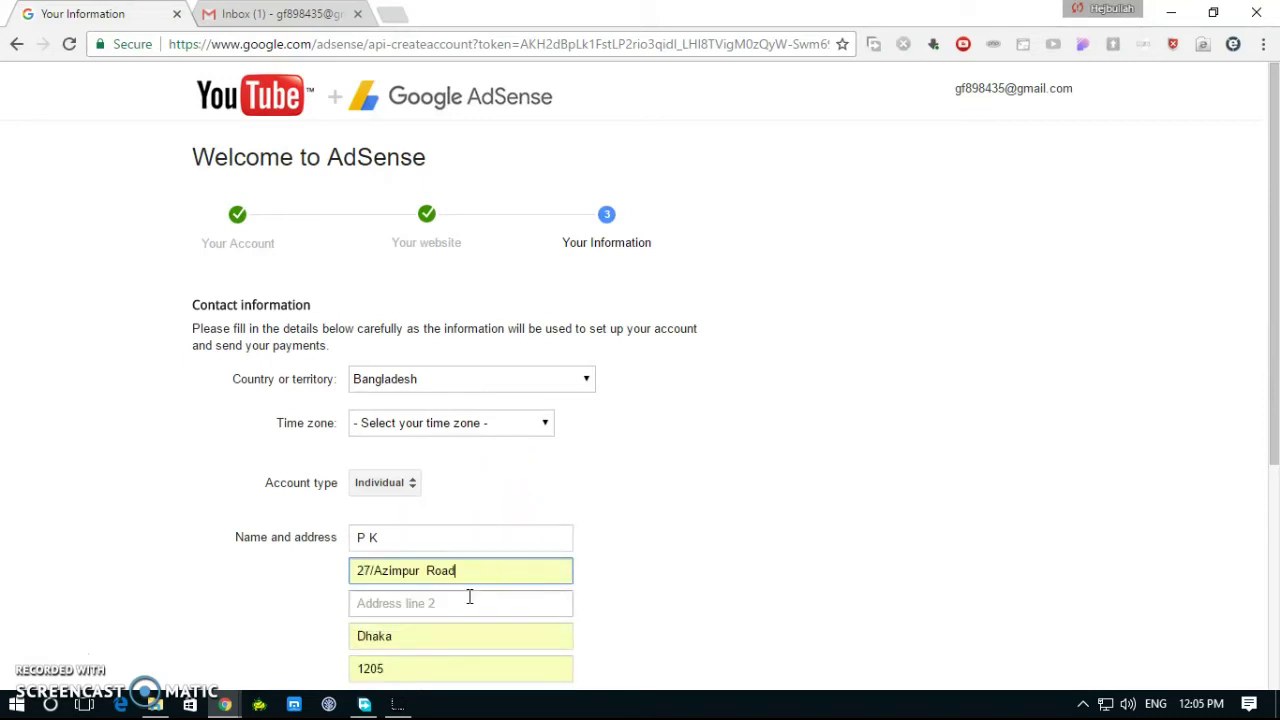
scroll(450, 580, down, 2)
click(400, 560)
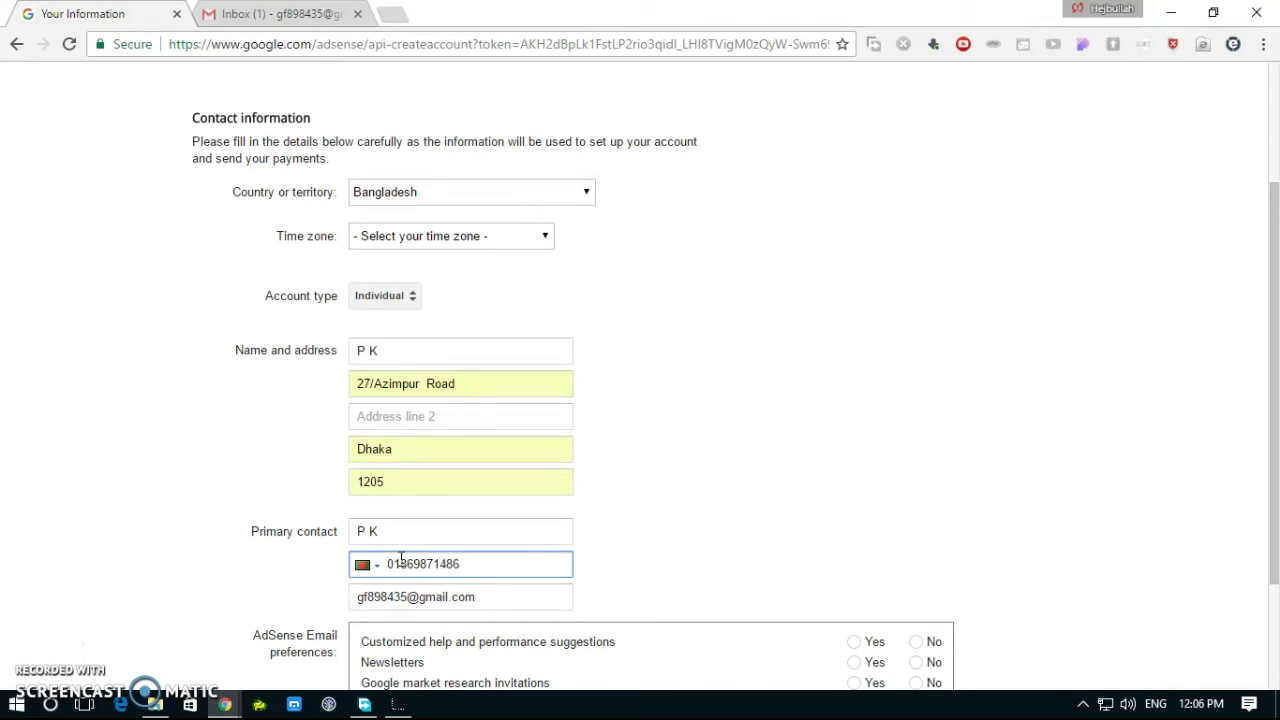
drag(479, 567, 286, 563)
click(471, 571)
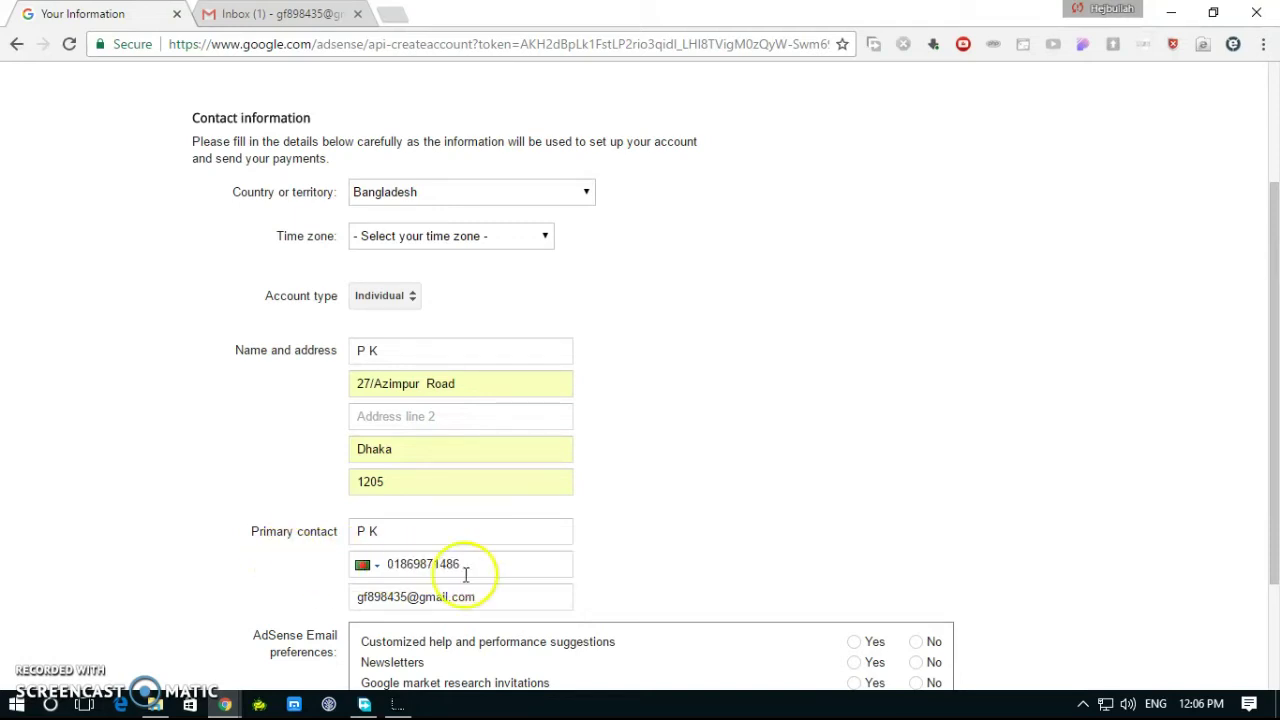
drag(508, 605, 284, 578)
click(828, 478)
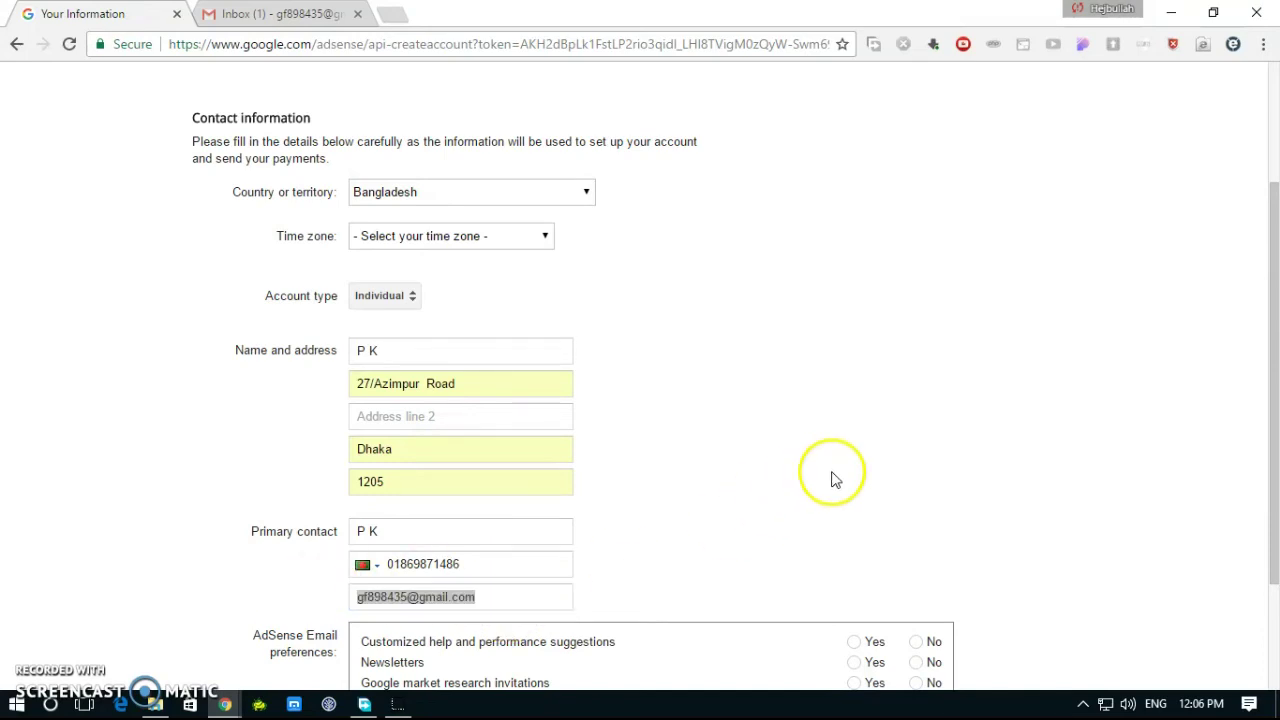
scroll(836, 550, down, 1)
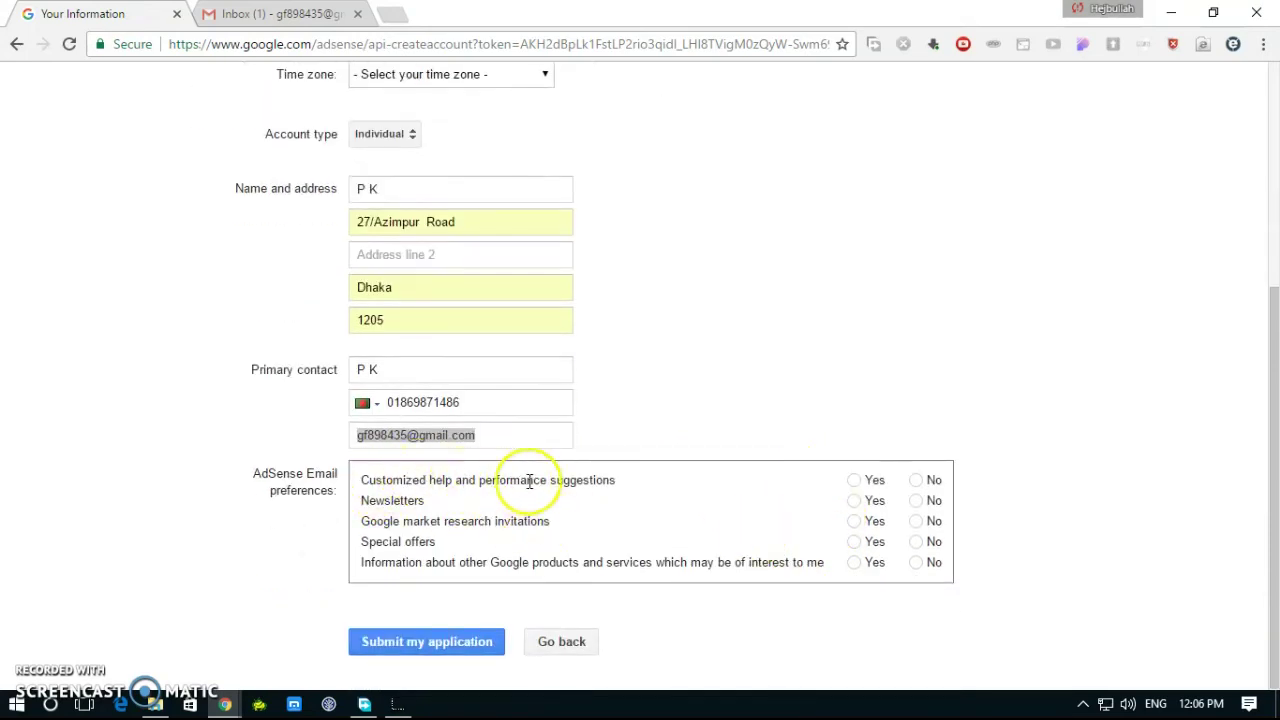
Step: Answer Yes to all five AdSense email preferences: help, newsletters, research, other products, special offers
click(855, 480)
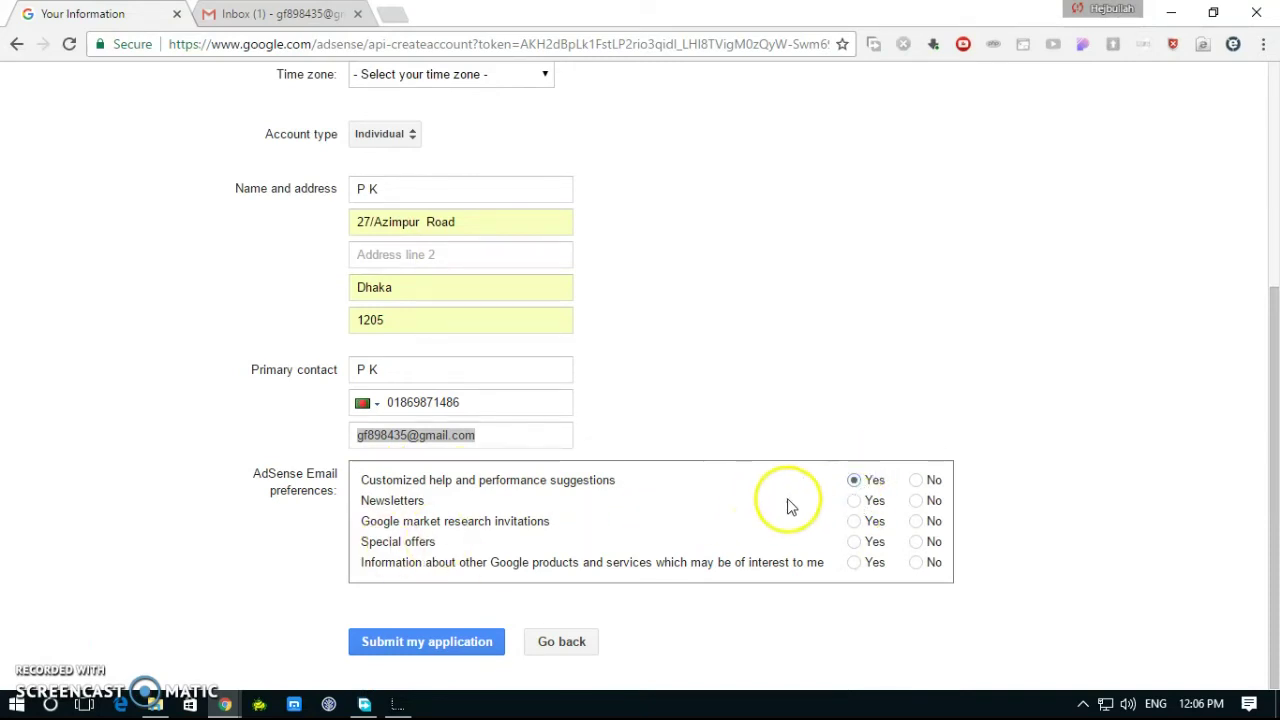
click(854, 501)
click(854, 521)
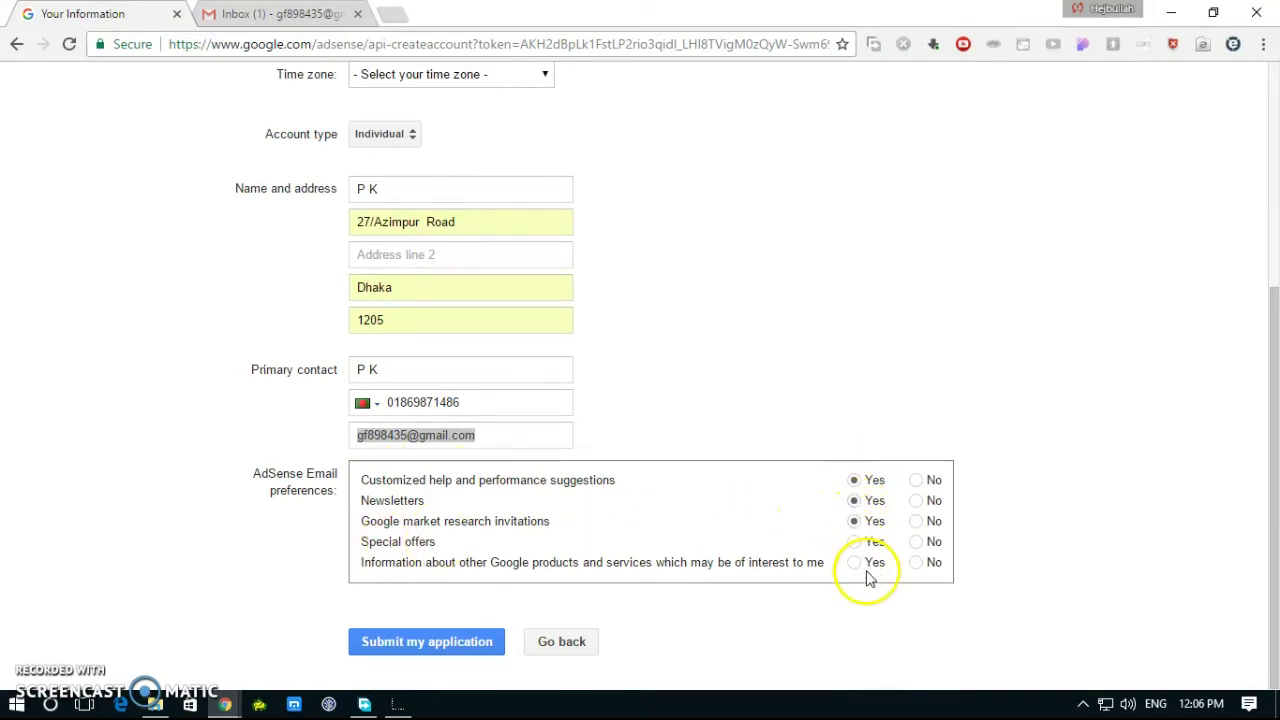
click(853, 563)
click(854, 541)
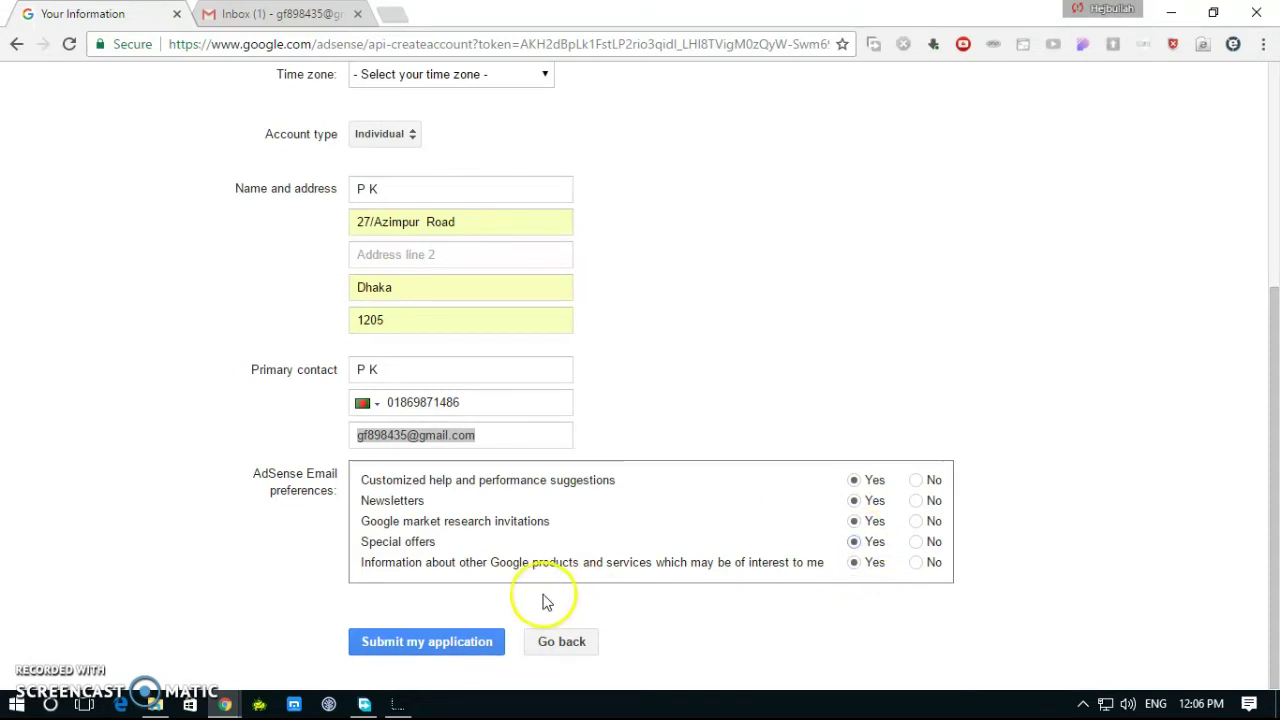
Step: Set the required time zone to (UTC-06:00) Chicago and submit the application
click(432, 642)
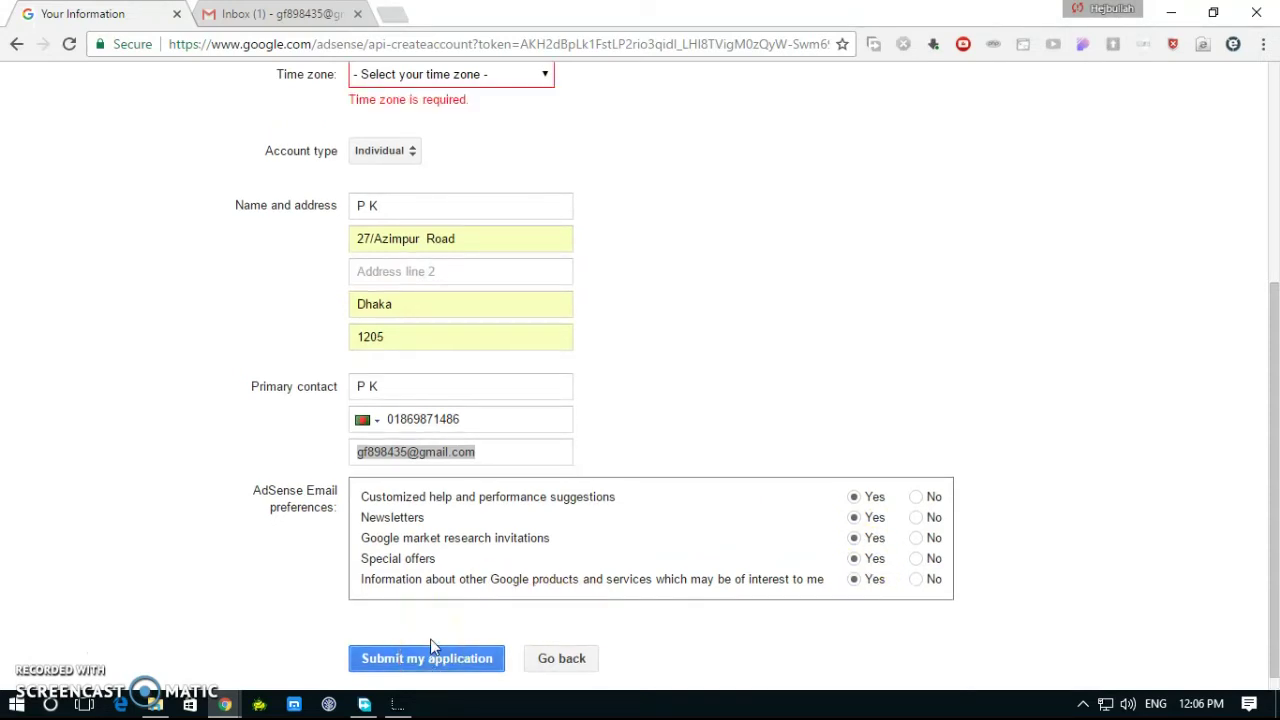
scroll(570, 220, up, 2)
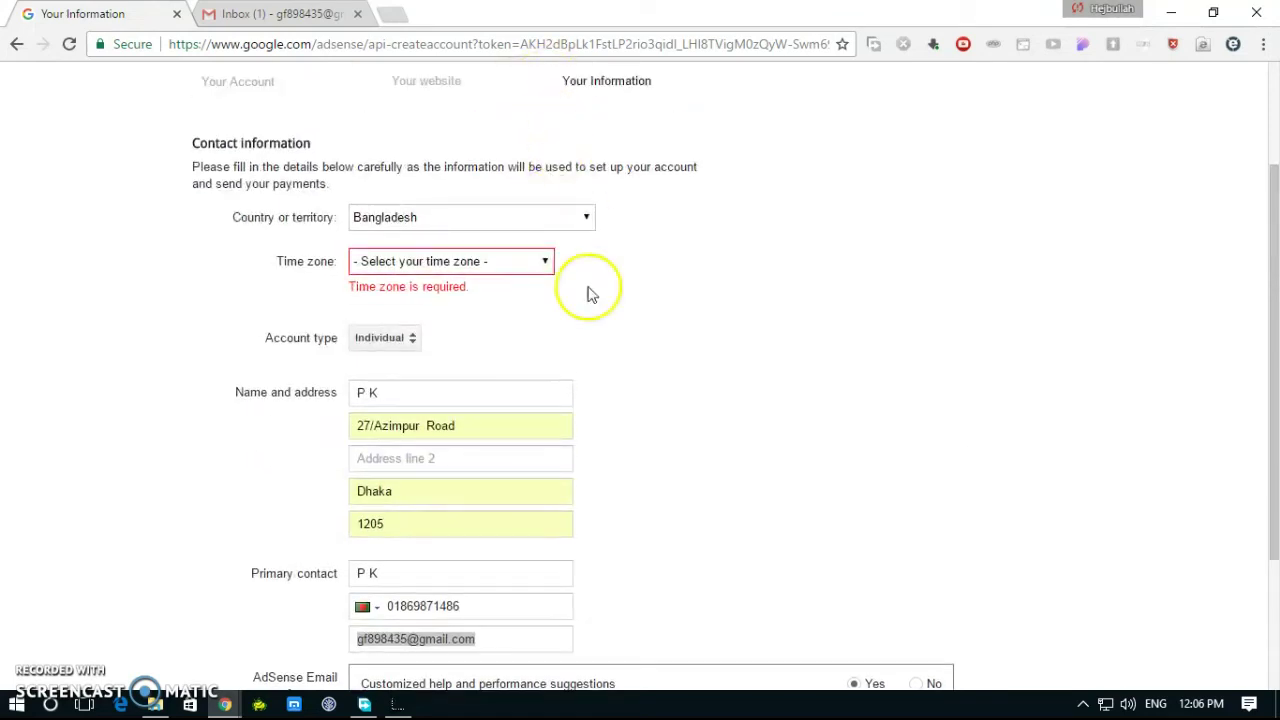
click(547, 265)
scroll(495, 390, down, 6)
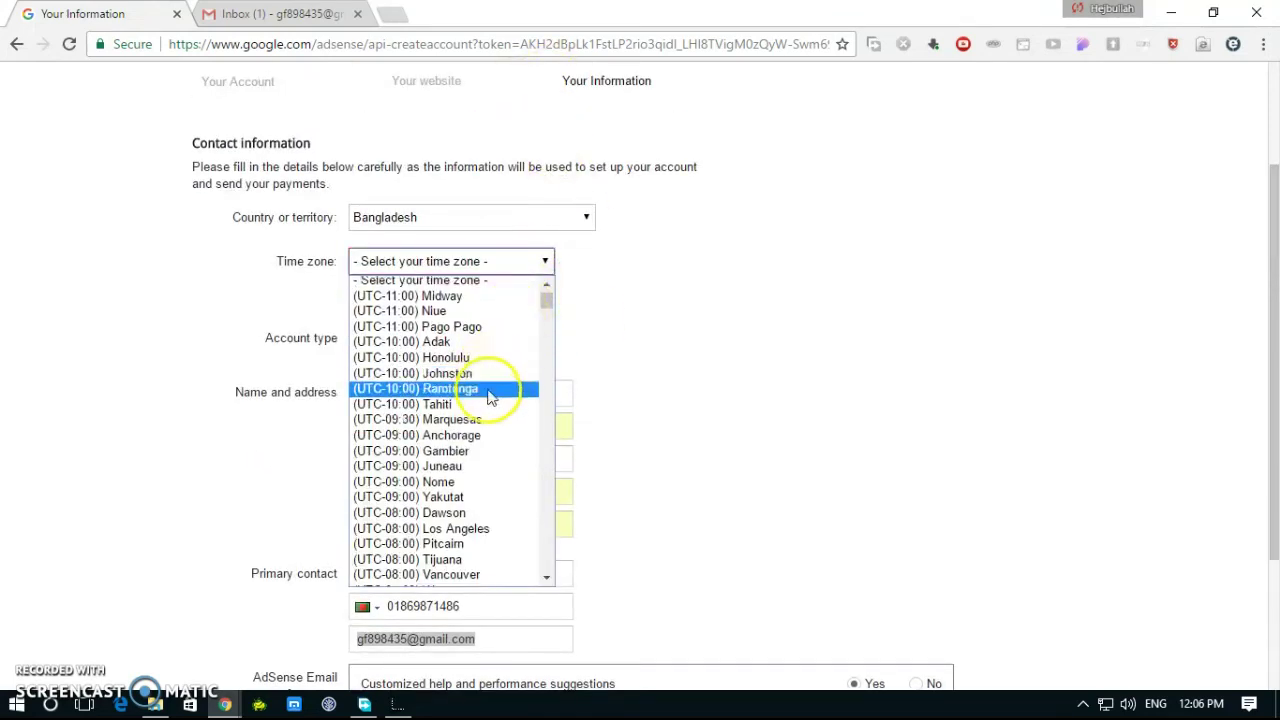
scroll(480, 415, down, 3)
scroll(482, 405, up, 3)
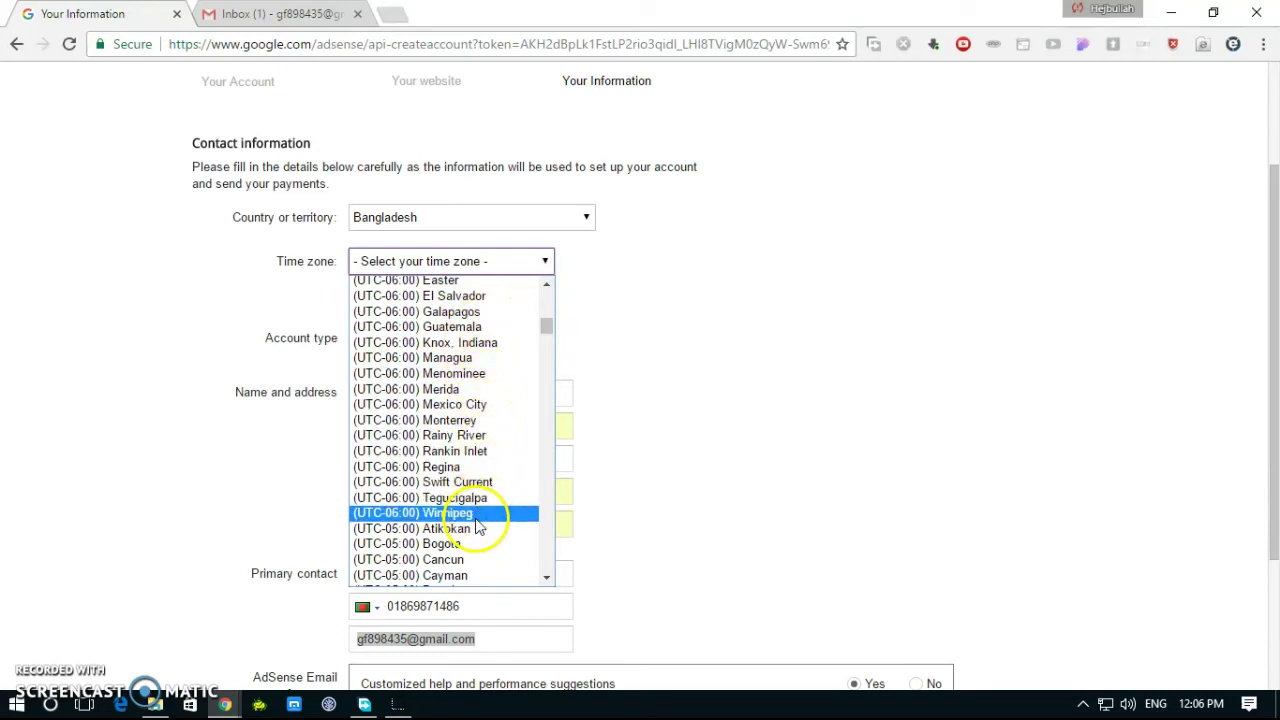
scroll(506, 497, down, 4)
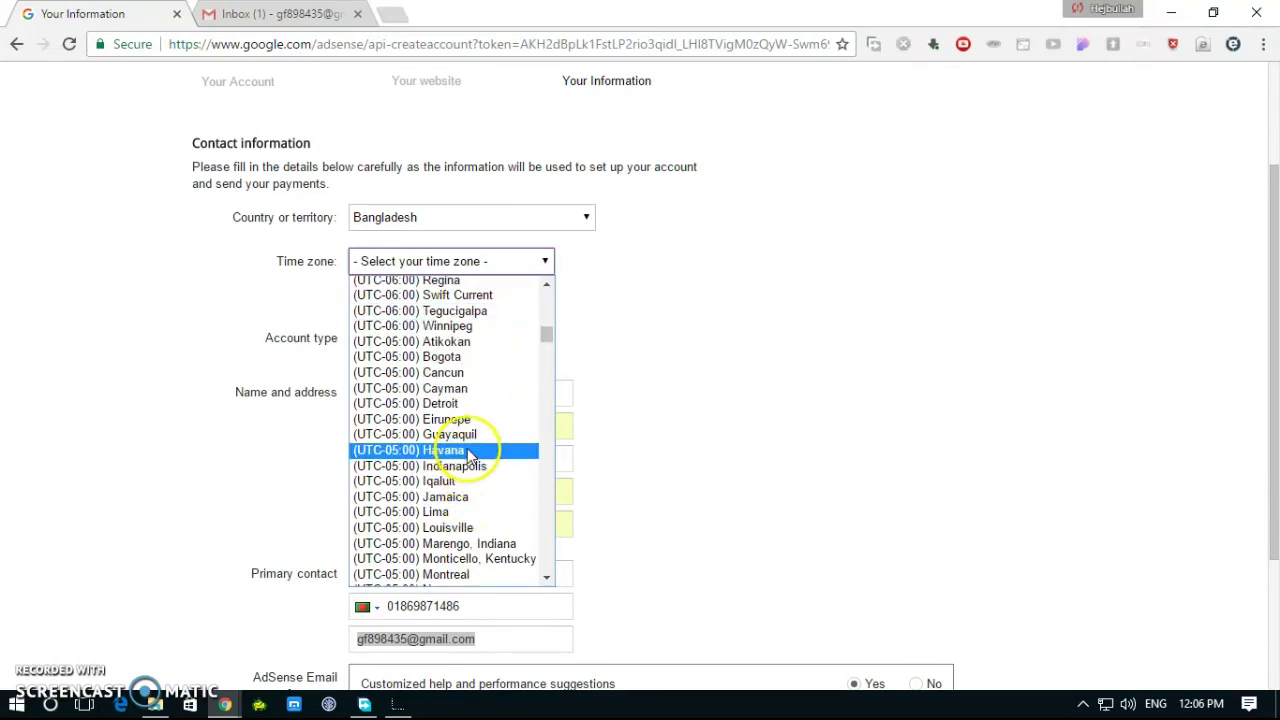
scroll(465, 410, up, 7)
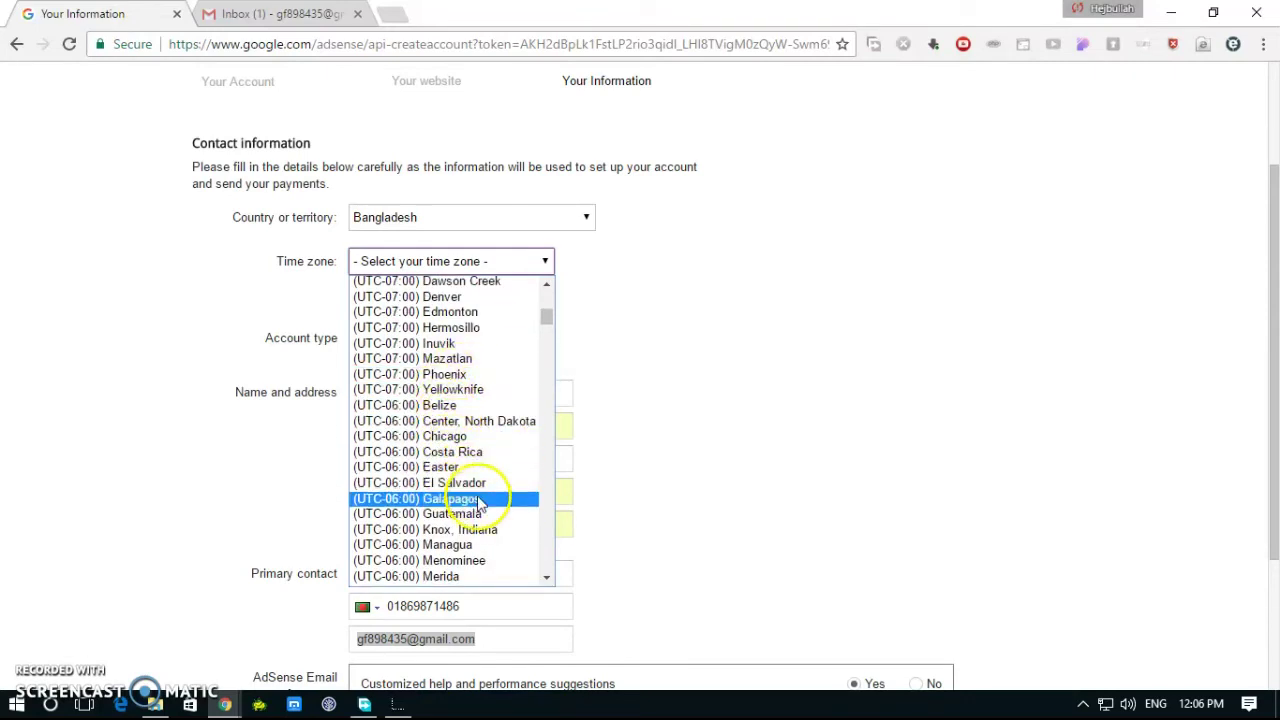
click(468, 438)
scroll(445, 640, down, 2)
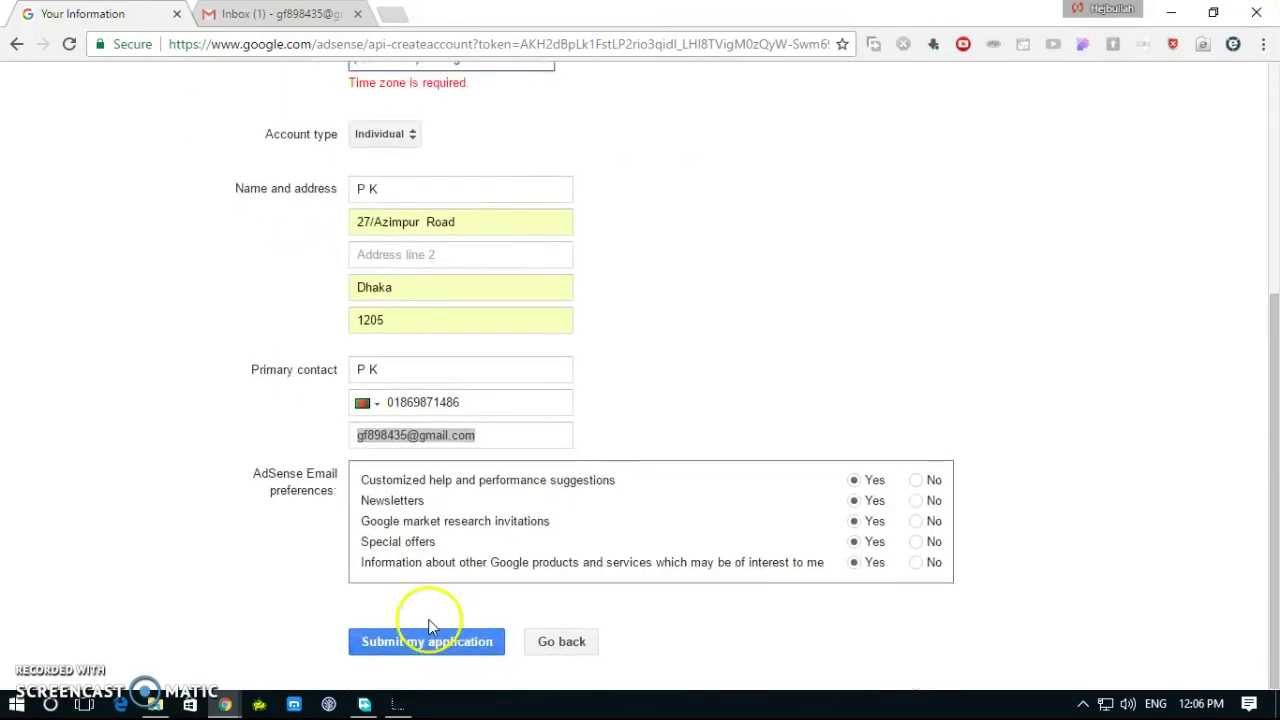
click(420, 646)
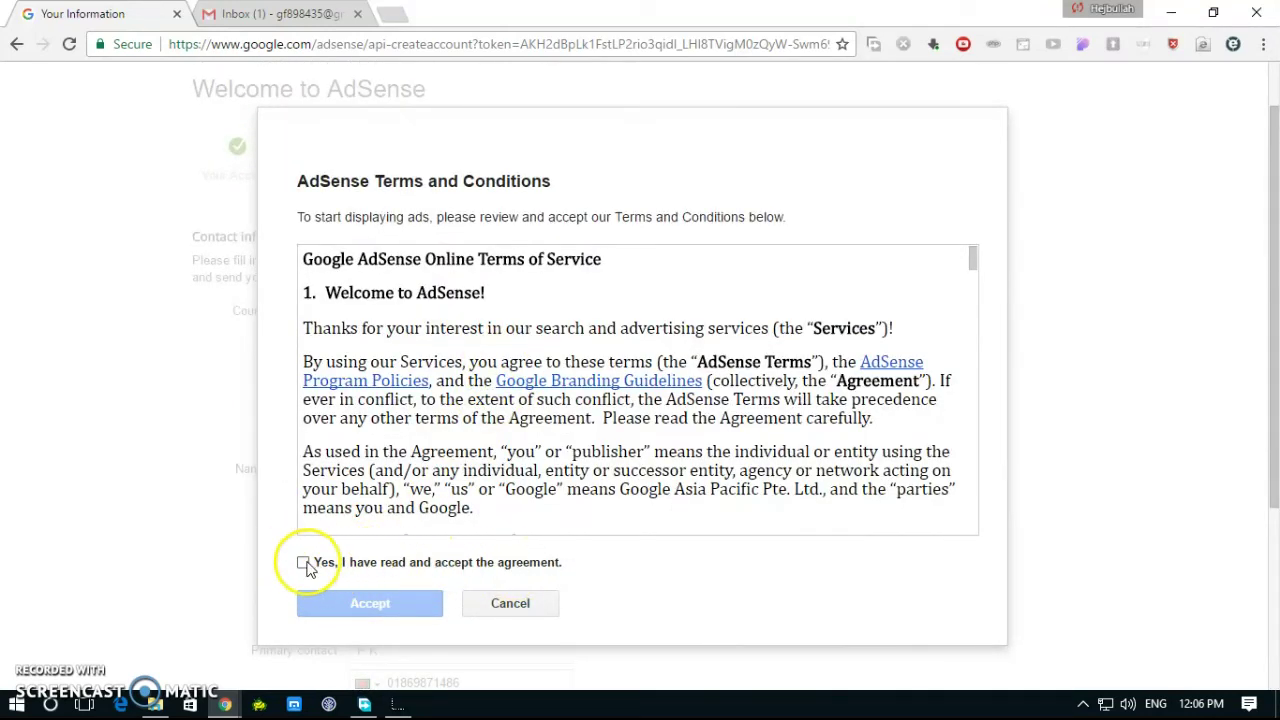
Step: Accept the AdSense terms and conditions, then switch to the Gmail inbox
click(304, 563)
click(355, 605)
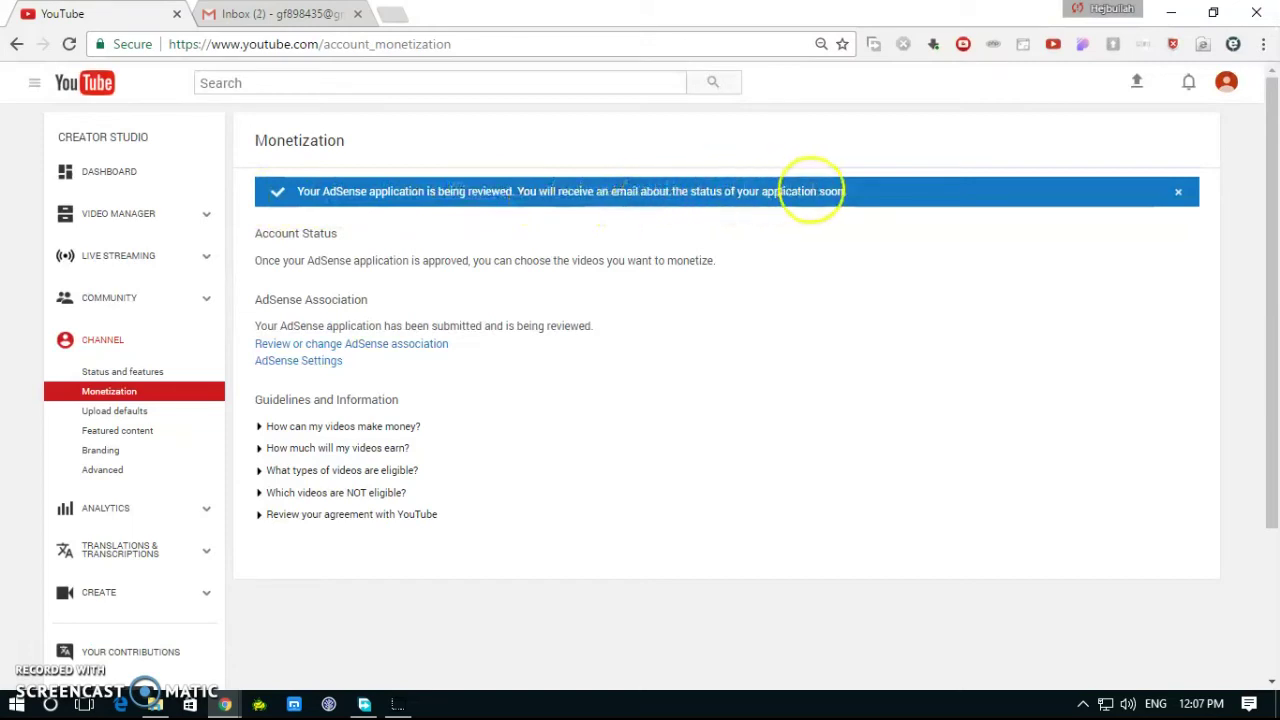
click(258, 12)
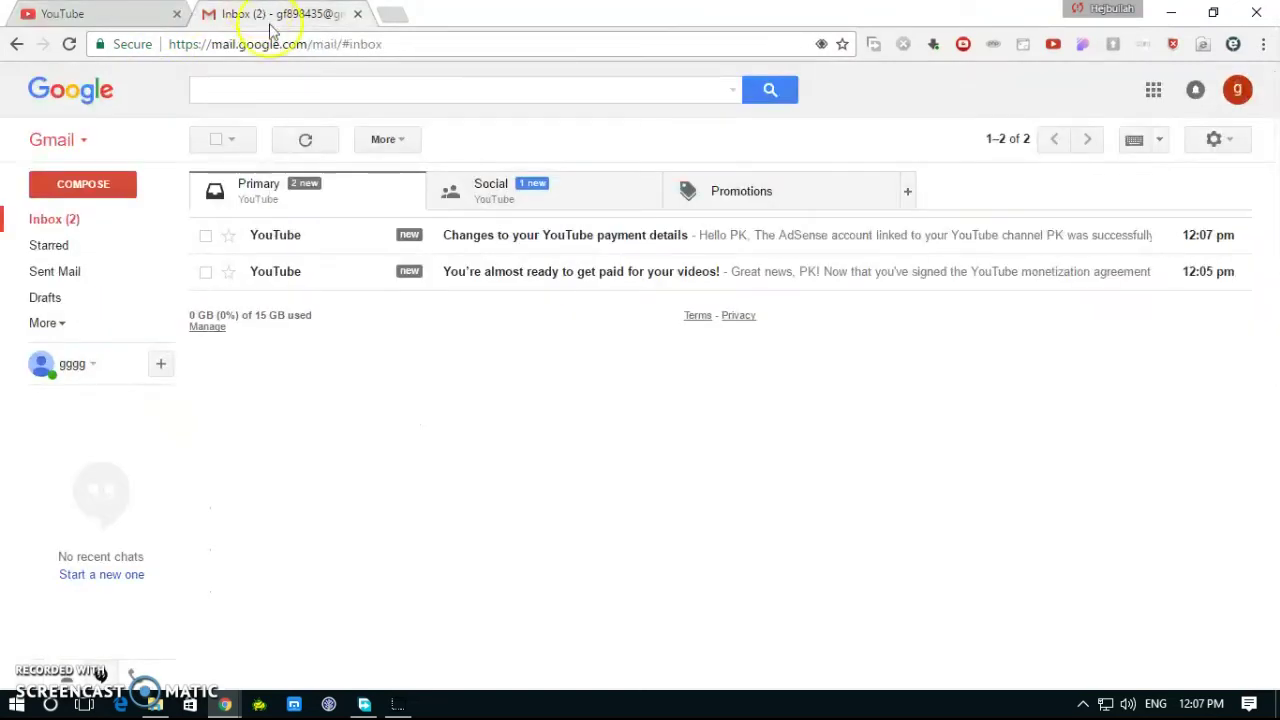
Step: Read the 'You're almost ready to get paid' email and return to the inbox
click(571, 279)
drag(365, 390, 508, 376)
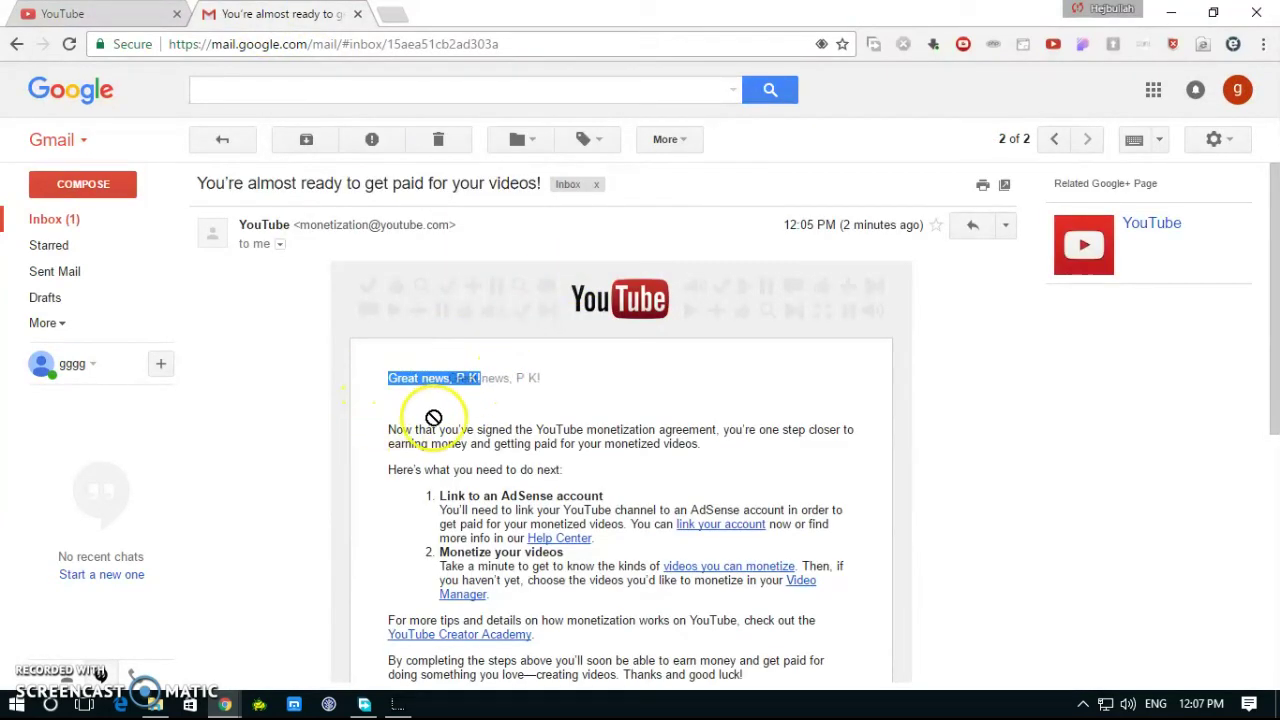
drag(380, 422, 909, 320)
scroll(922, 344, up, 4)
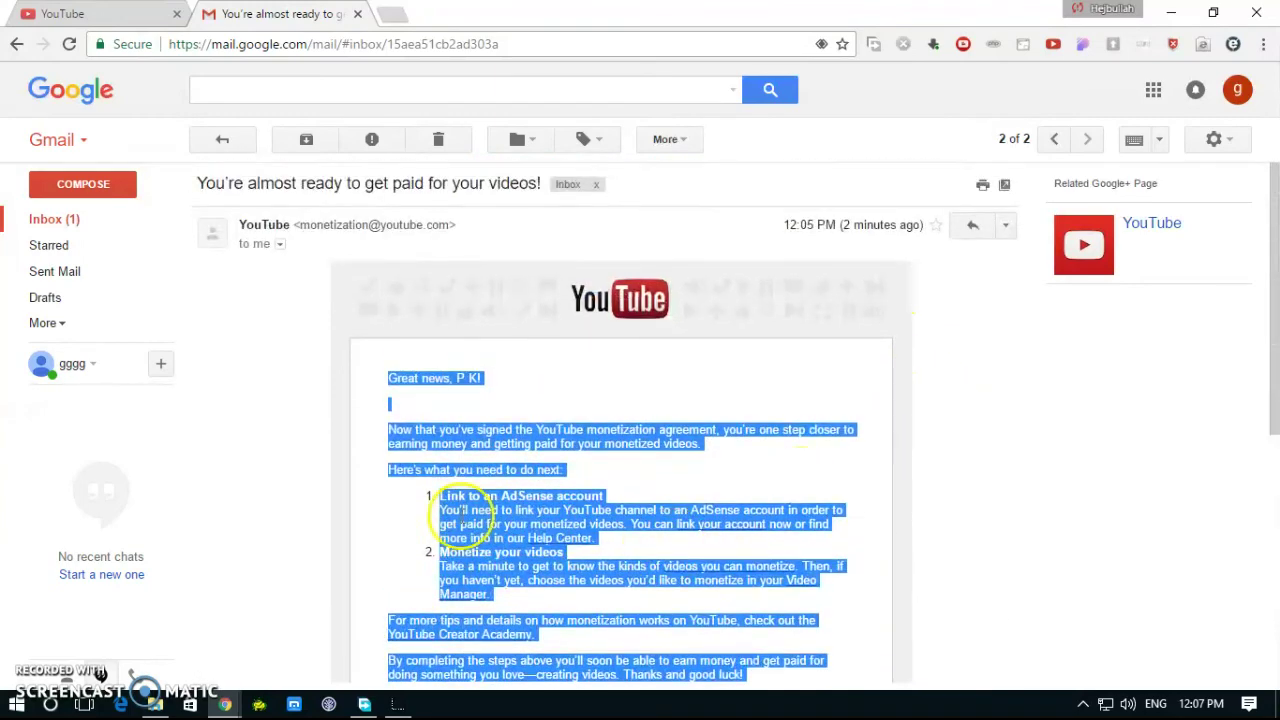
click(1031, 465)
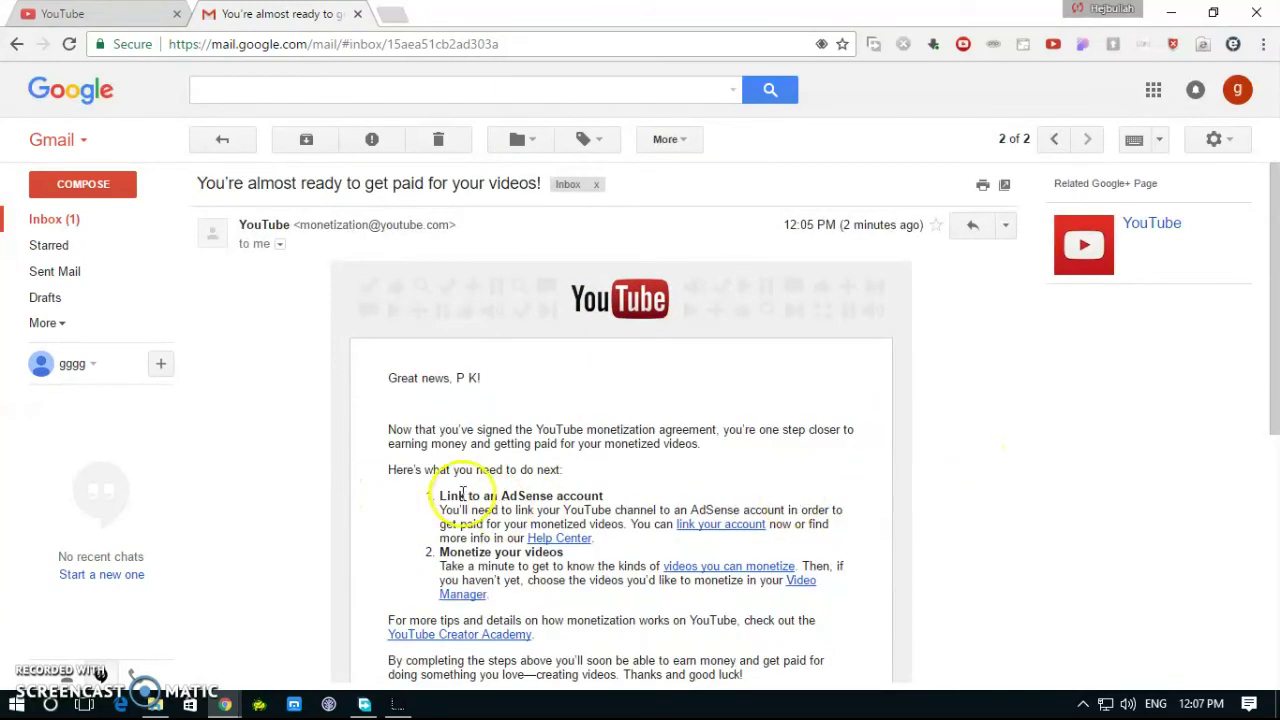
scroll(778, 548, down, 1)
scroll(778, 548, down, 3)
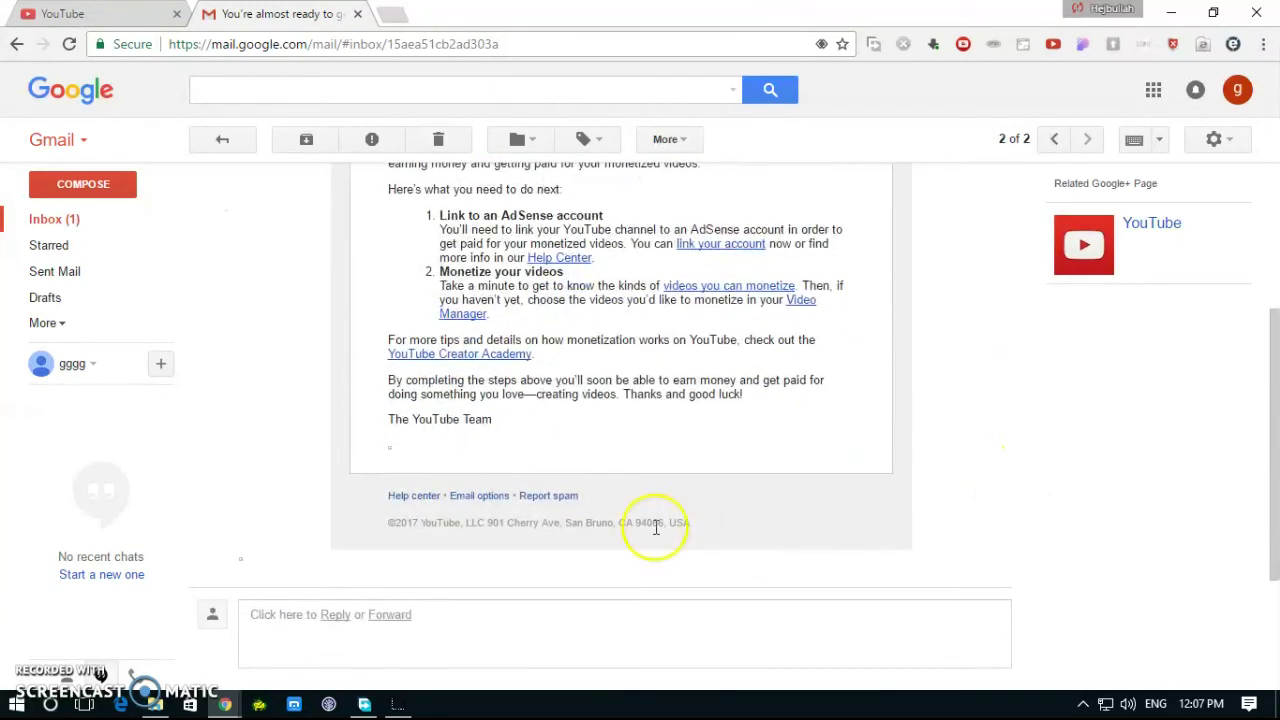
click(16, 45)
Step: Open 'Changes to your YouTube payment details' and read the AdSense link confirmation, status Pending
click(494, 248)
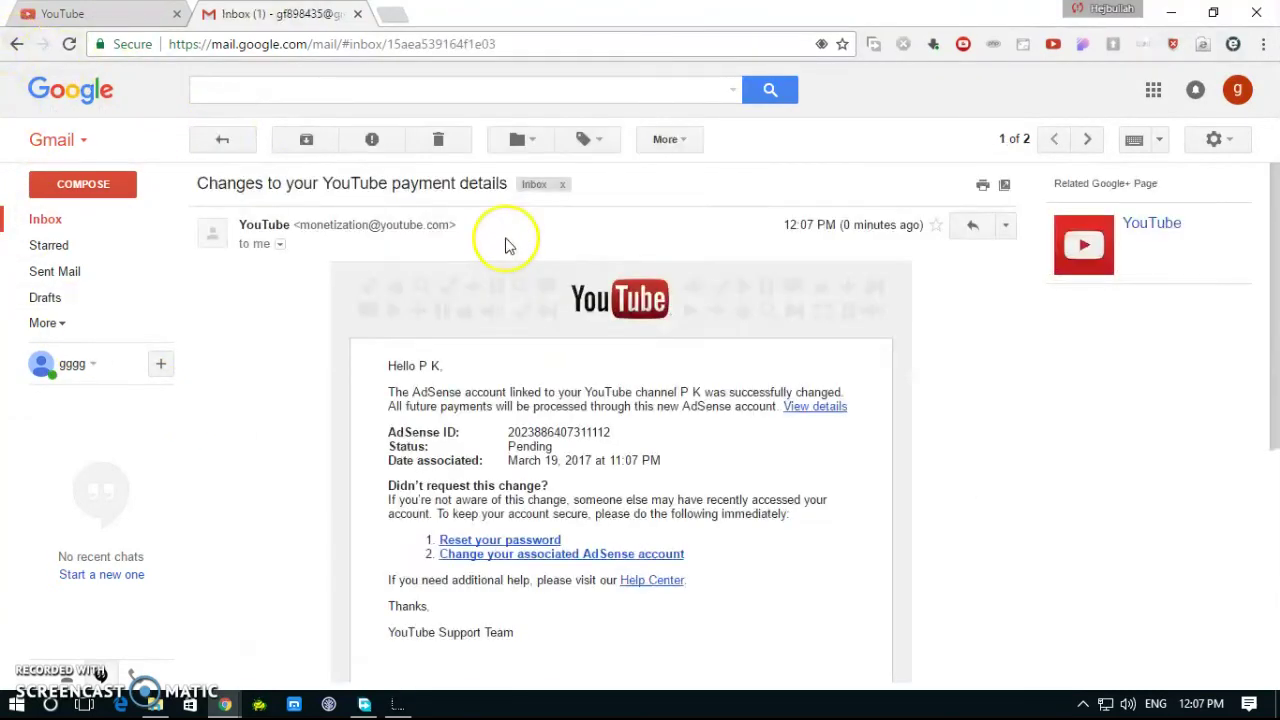
drag(385, 365, 905, 572)
click(986, 480)
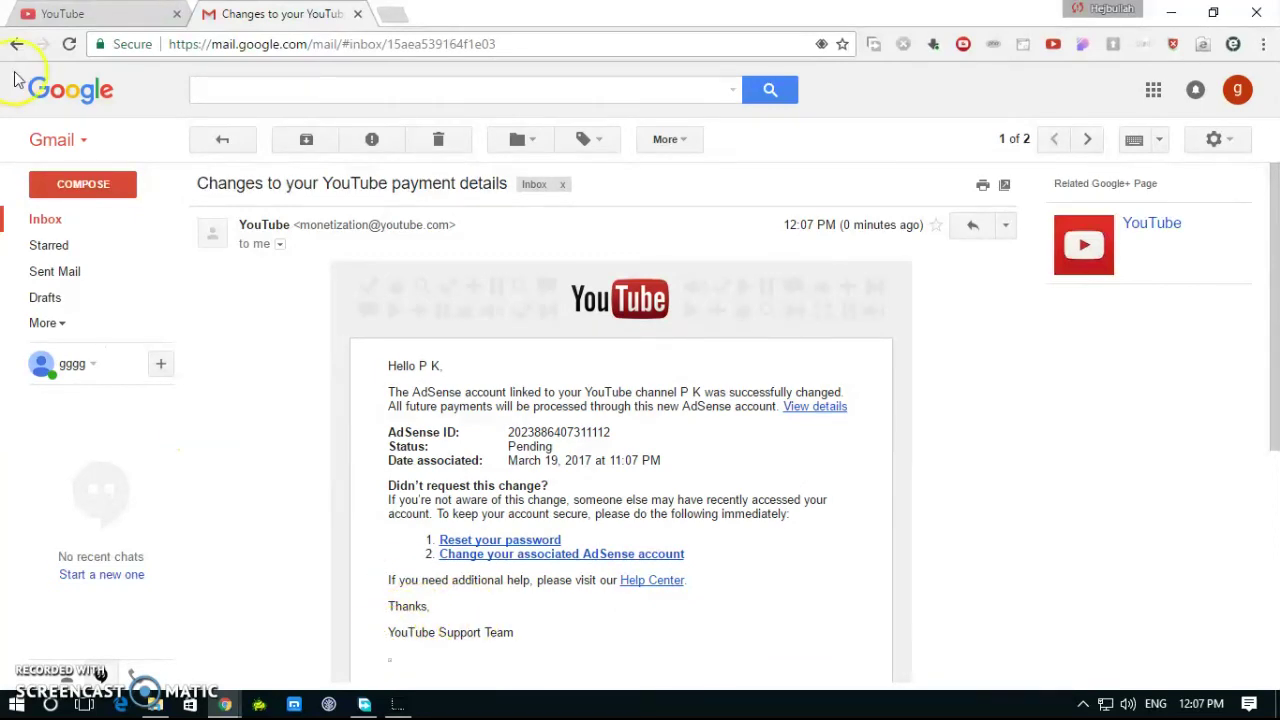
Step: Check that 'Let's make some fun' shows the dollar sign in Video Manager, then return to YouTube home
click(35, 16)
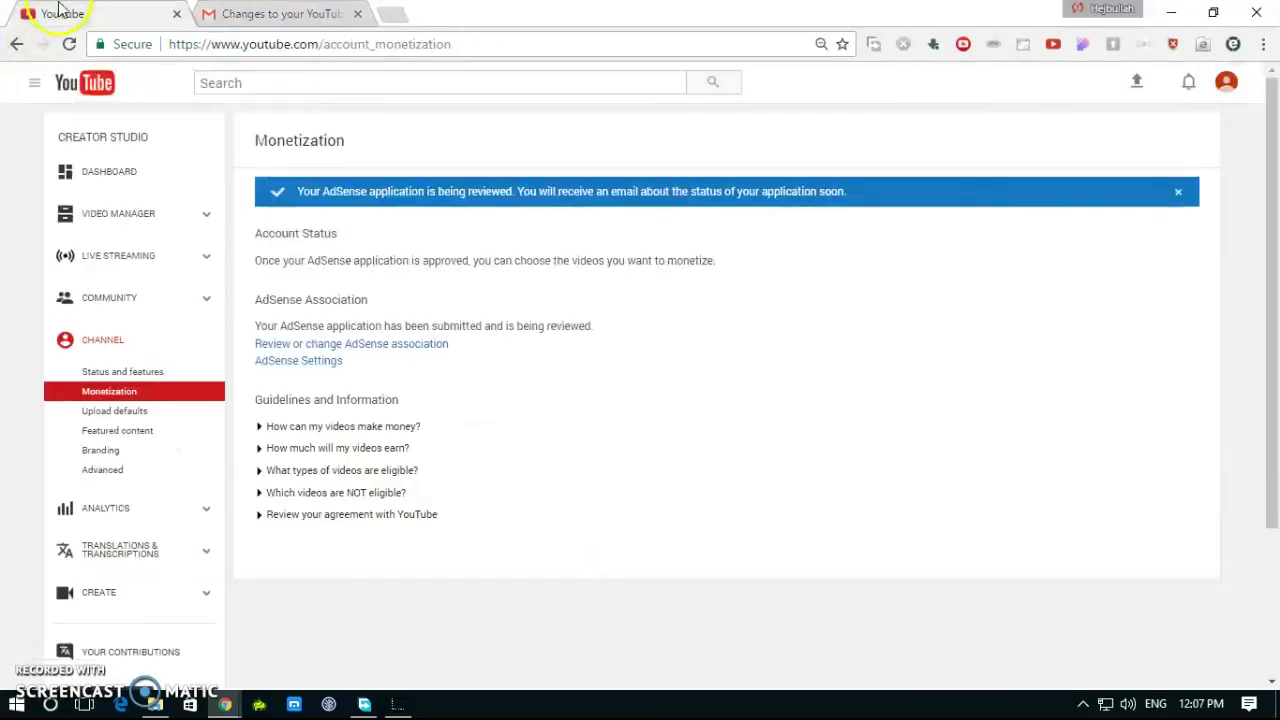
click(126, 226)
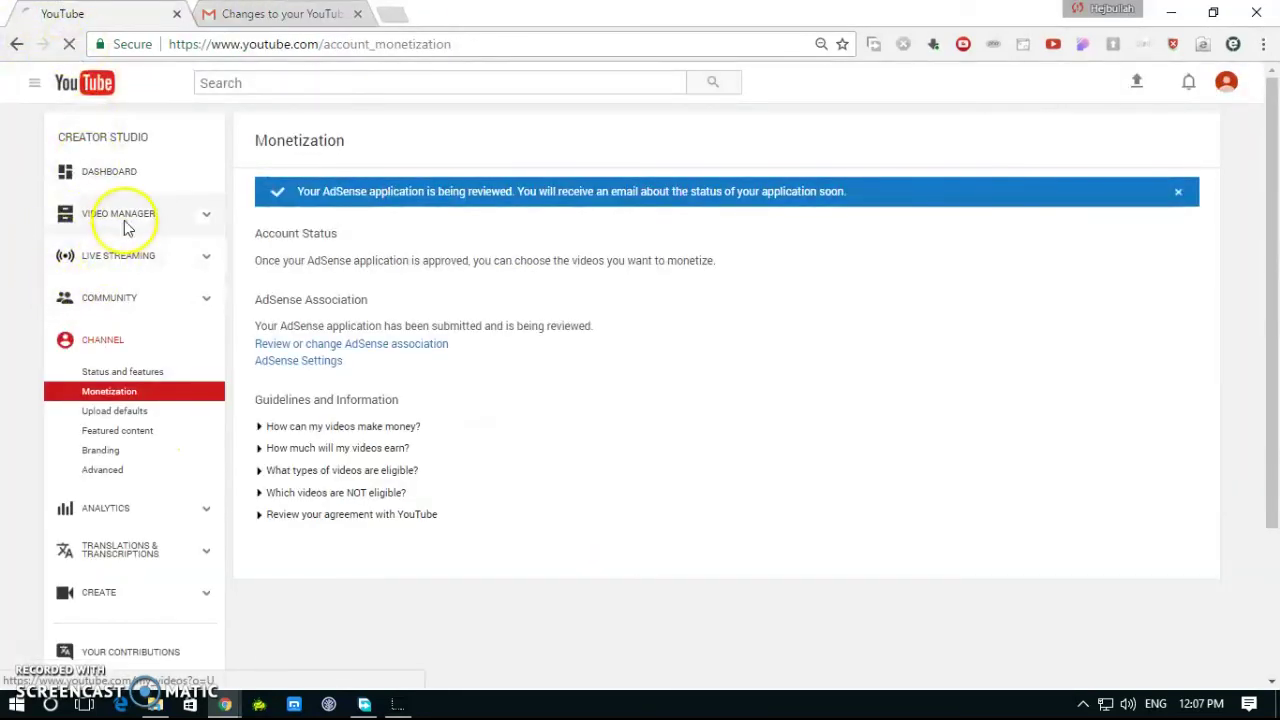
click(126, 226)
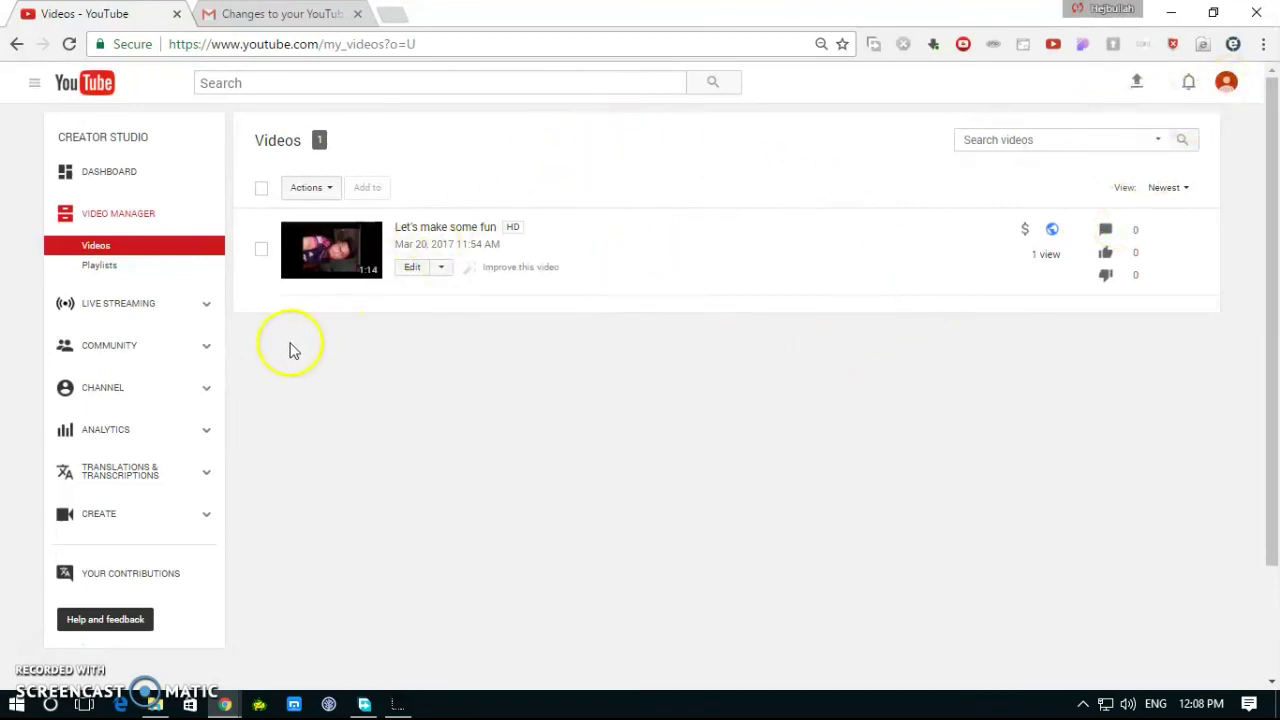
click(72, 92)
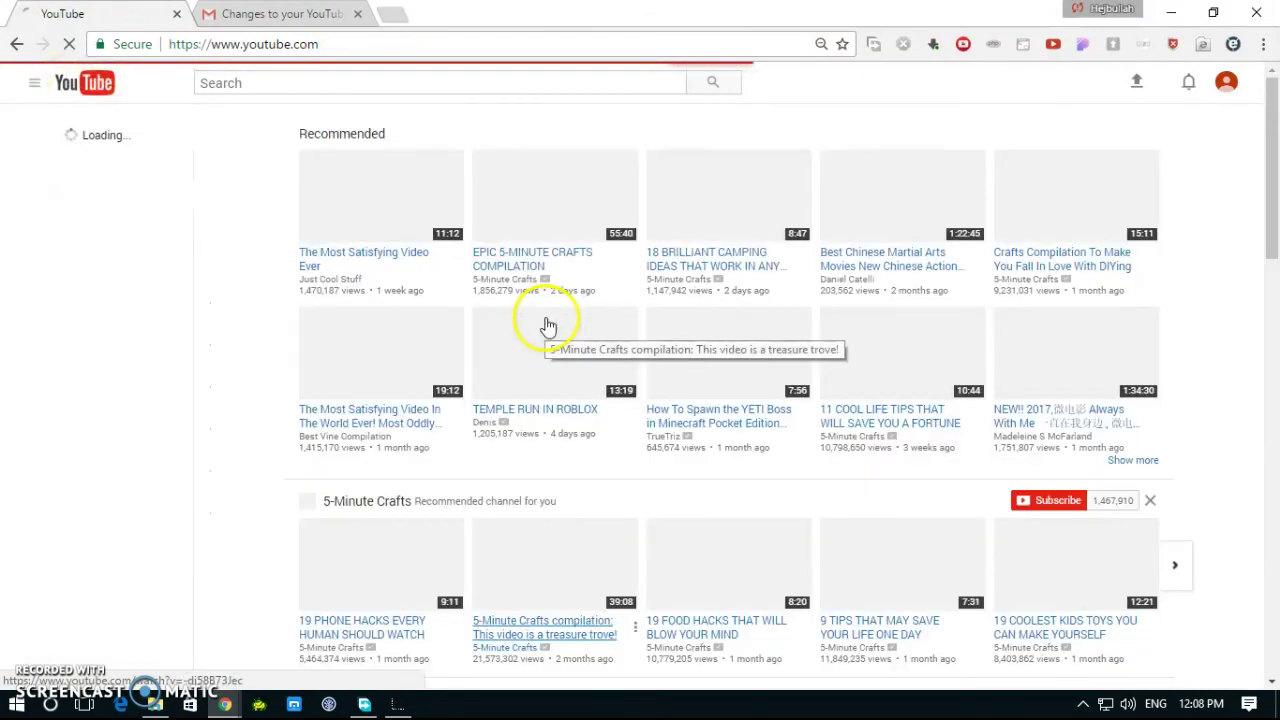
Step: Open a subscribed channel's page from the home page's Subscriptions list
click(70, 322)
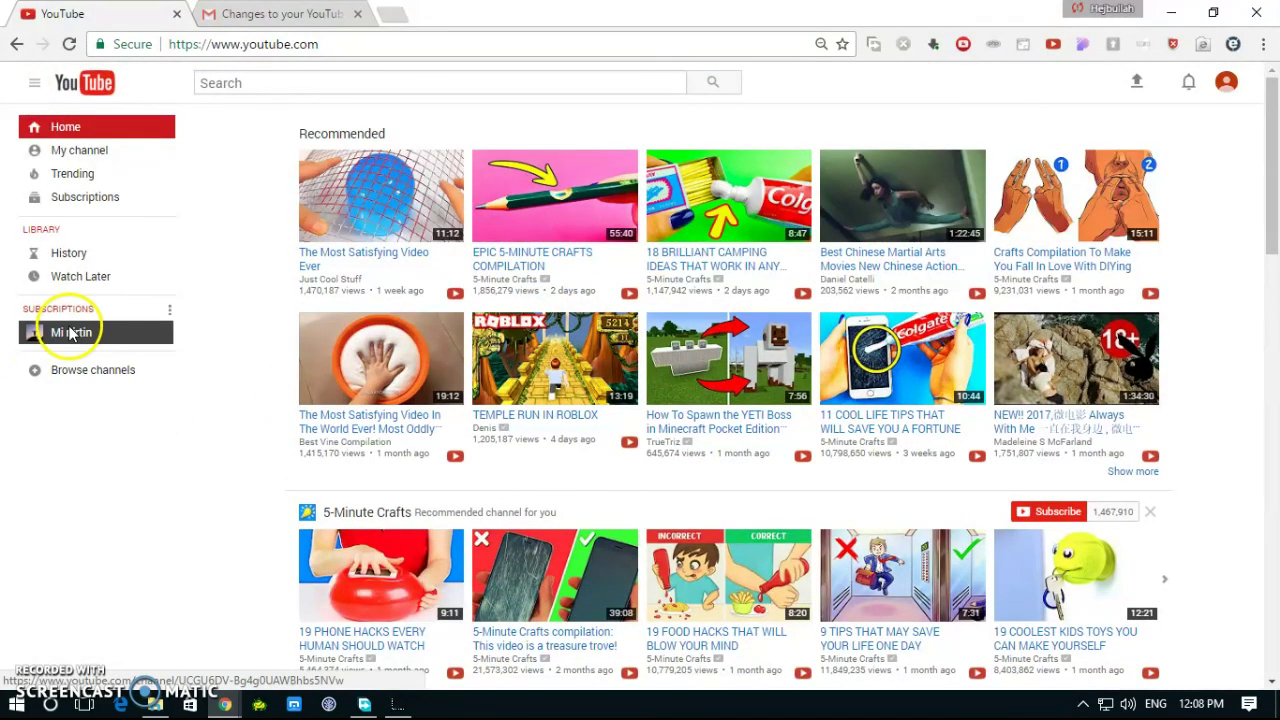